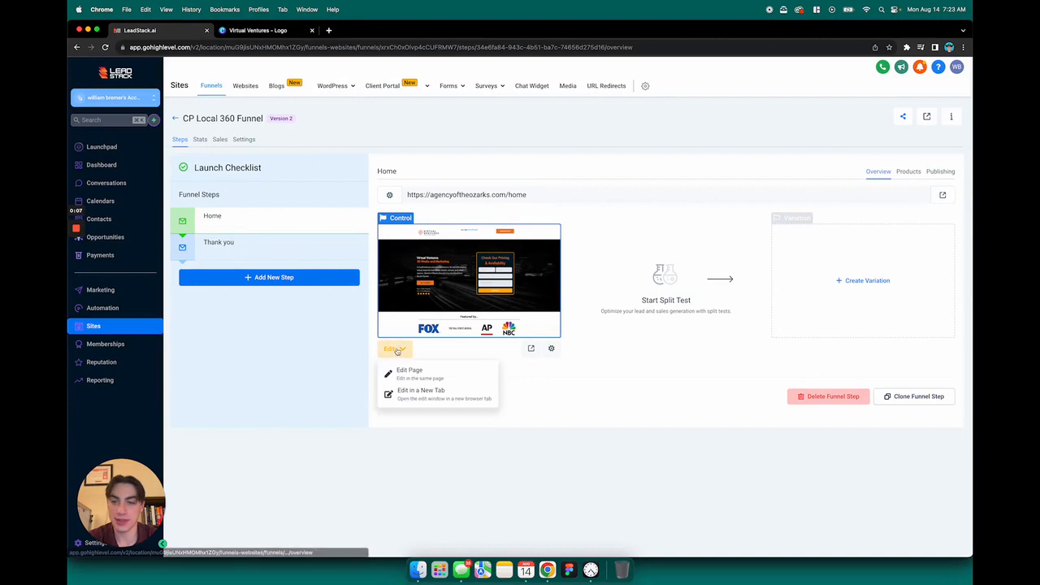
- Open the Home funnel page for editing in a new tab and select its "Featured by..." section
left_click(423, 393)
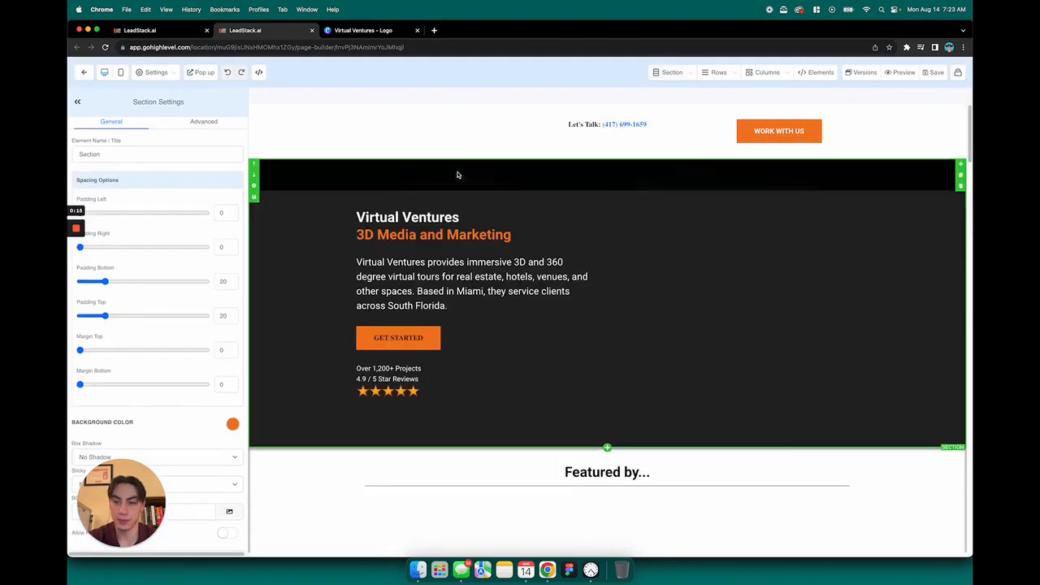
scroll(555, 234, "down", 1)
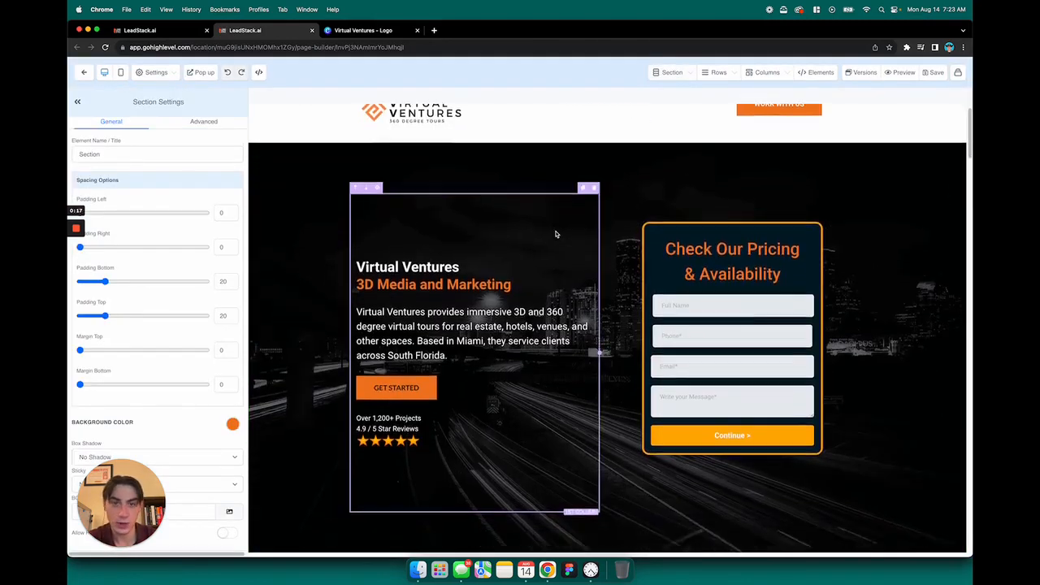
scroll(556, 234, "down", 5)
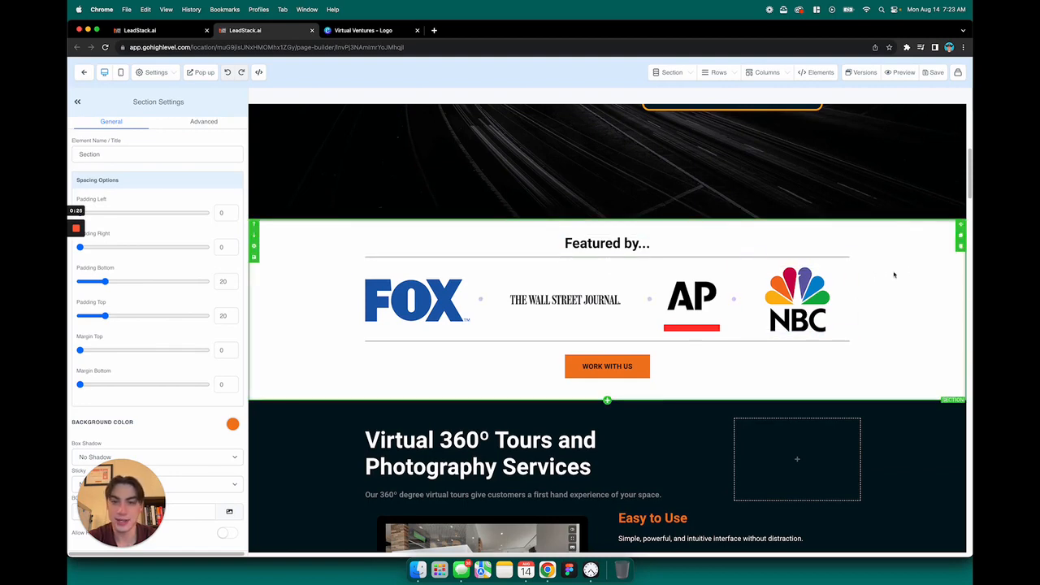
left_click(911, 295)
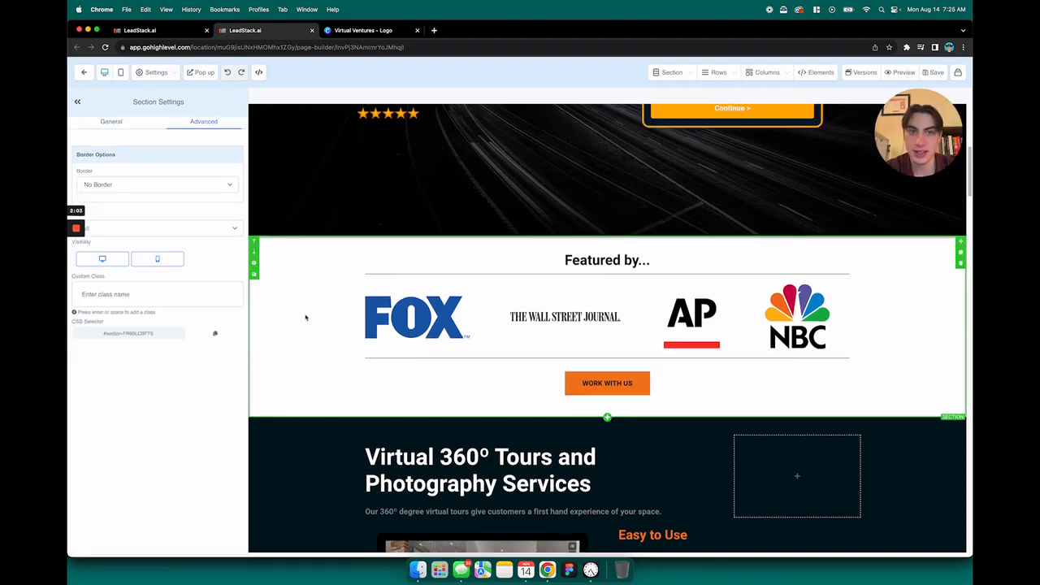
- Hide the "Featured by..." section of the page through the section manager
left_click(670, 74)
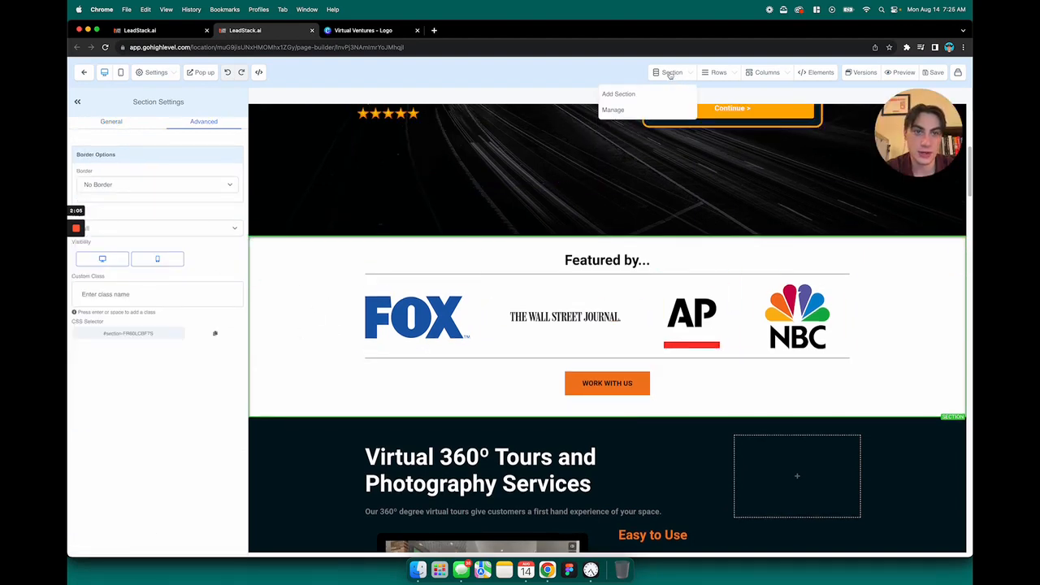
left_click(612, 111)
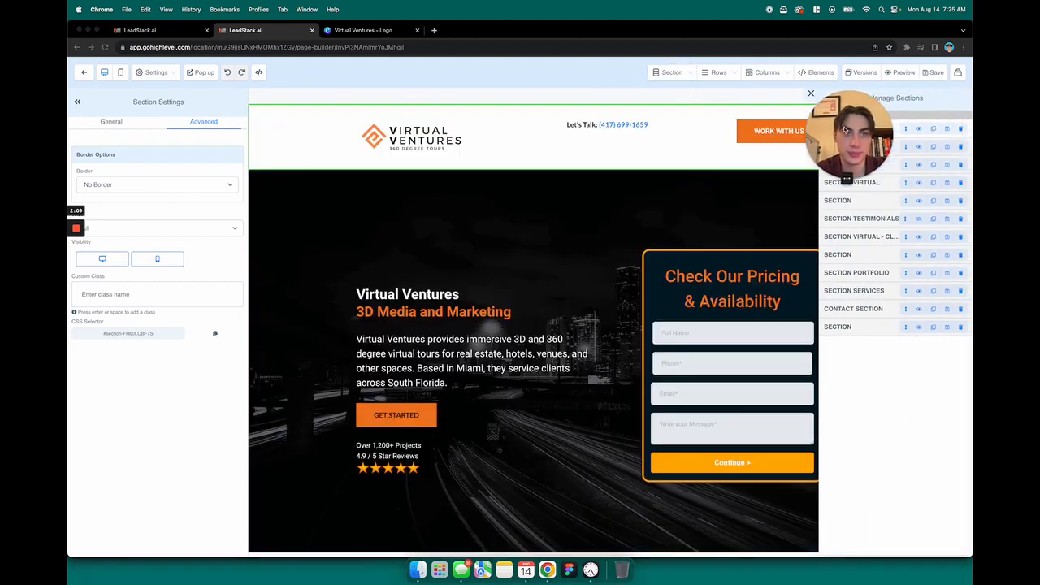
left_click(885, 162)
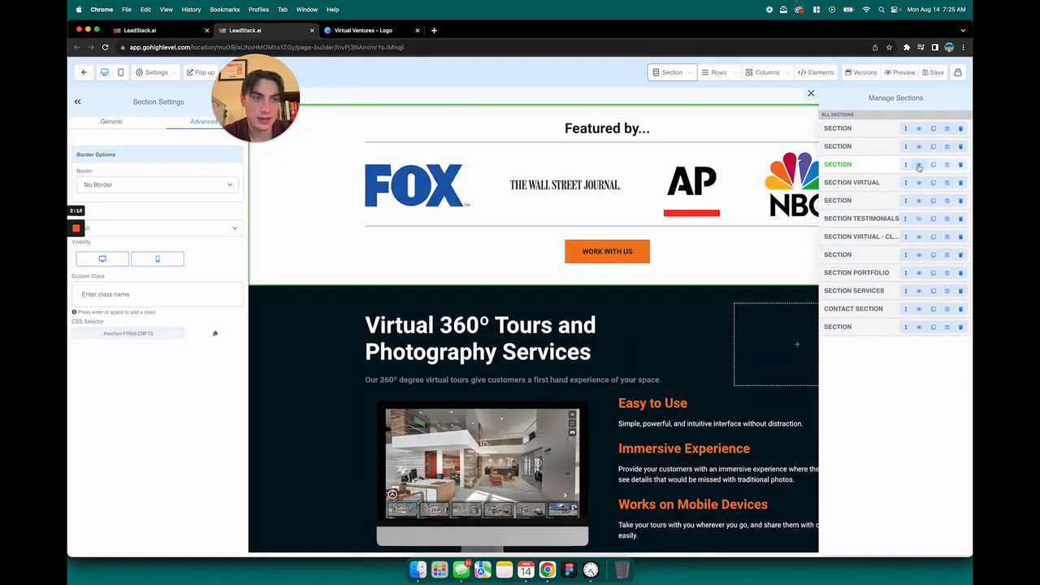
left_click(919, 165)
left_click(919, 165)
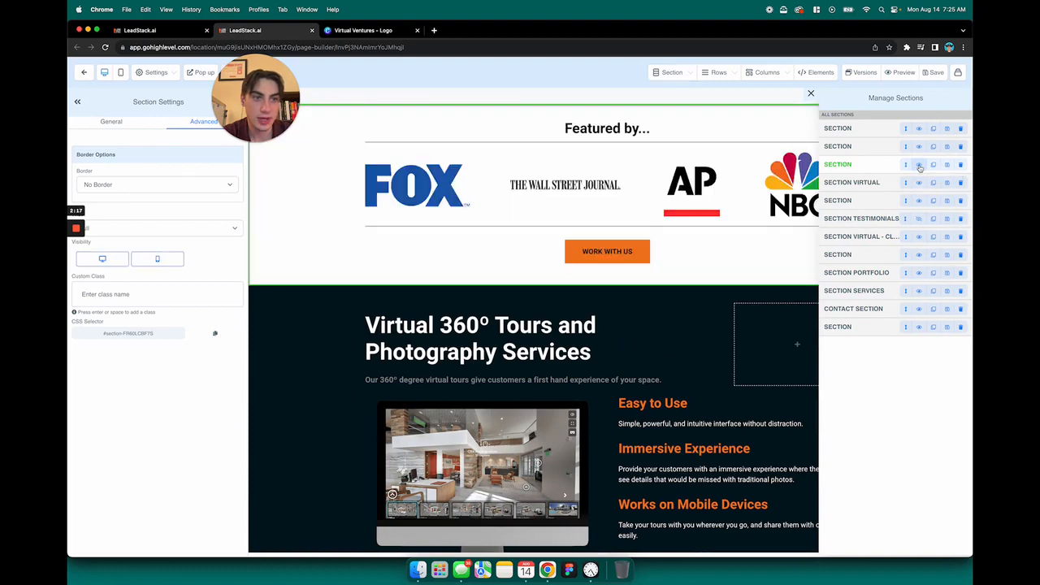
left_click(919, 165)
left_click(920, 165)
left_click(919, 165)
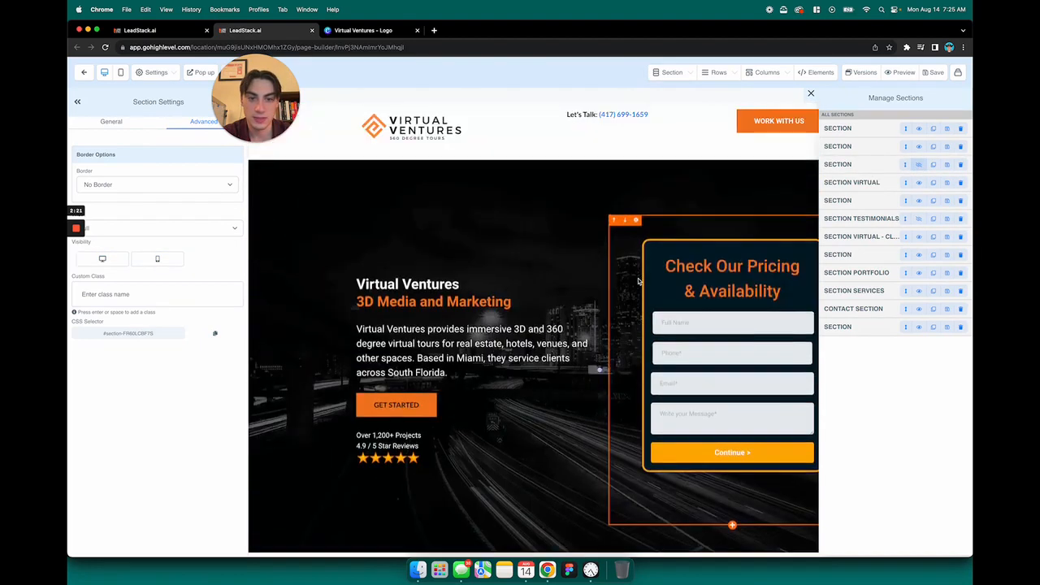
- Check how the hero section flows into the content below it, and close the section manager
scroll(638, 281, "down", 10)
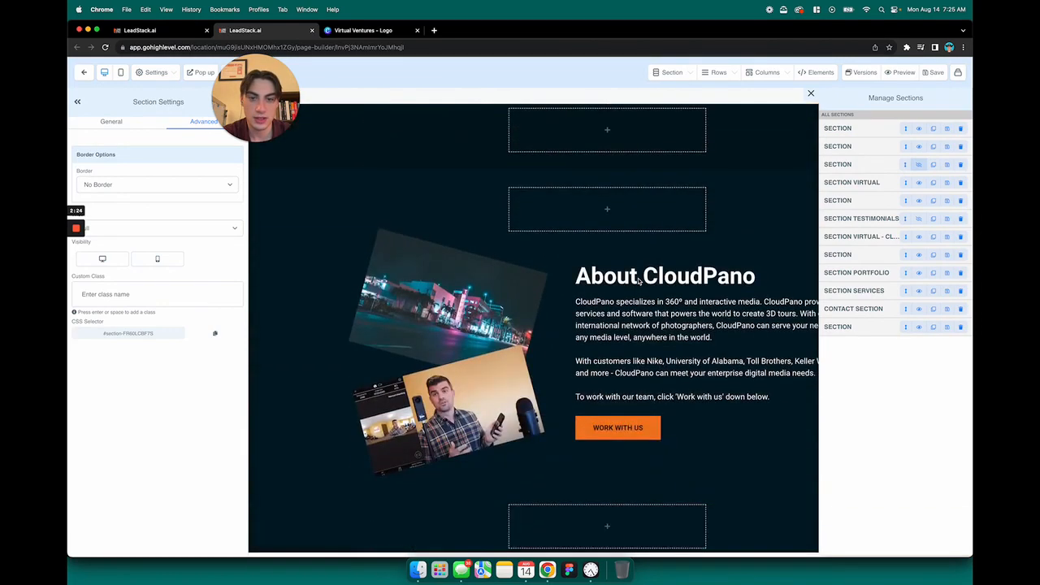
scroll(640, 280, "up", 10)
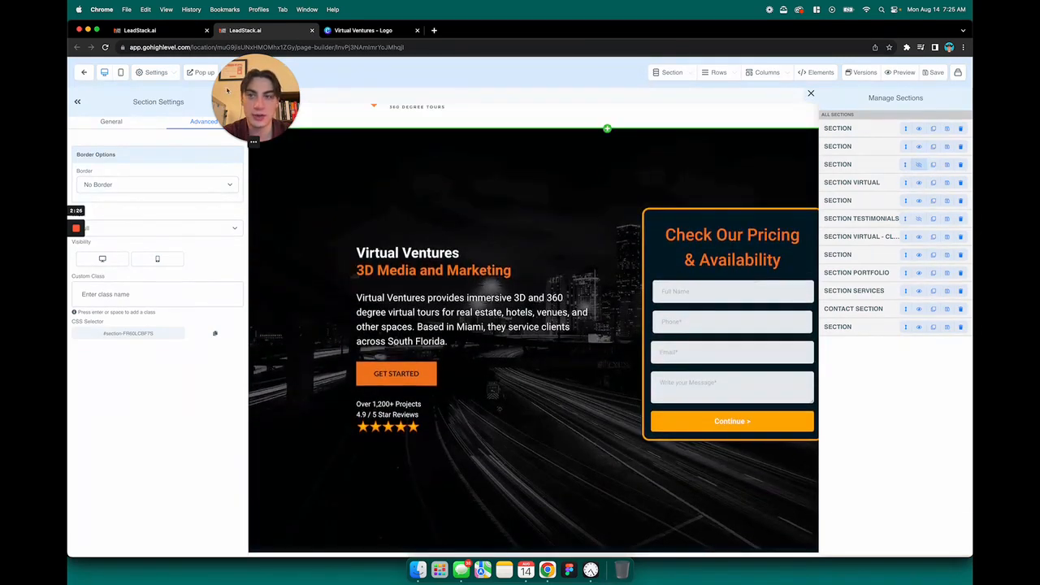
scroll(566, 253, "down", 2)
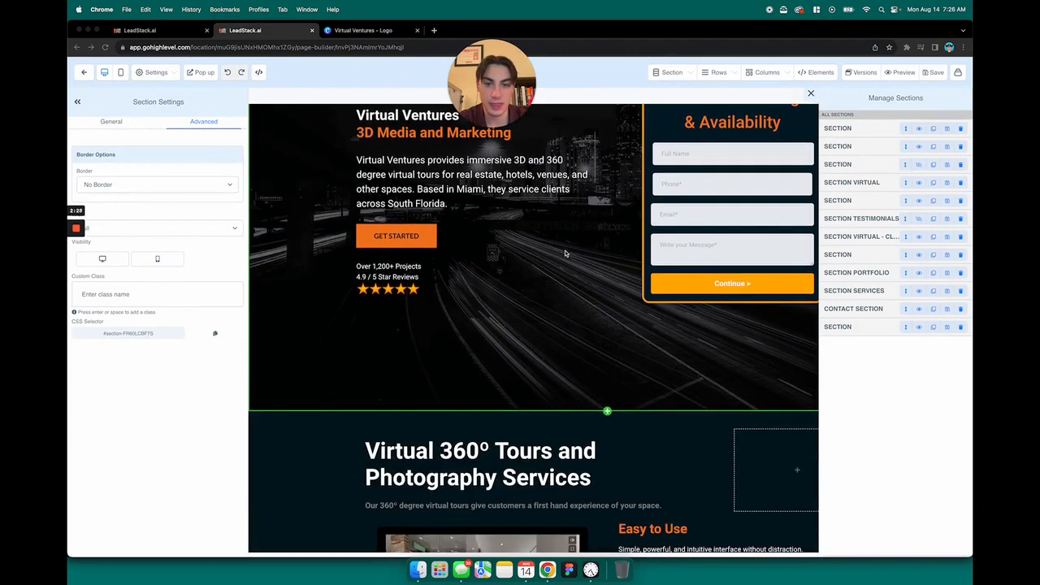
scroll(573, 272, "down", 1)
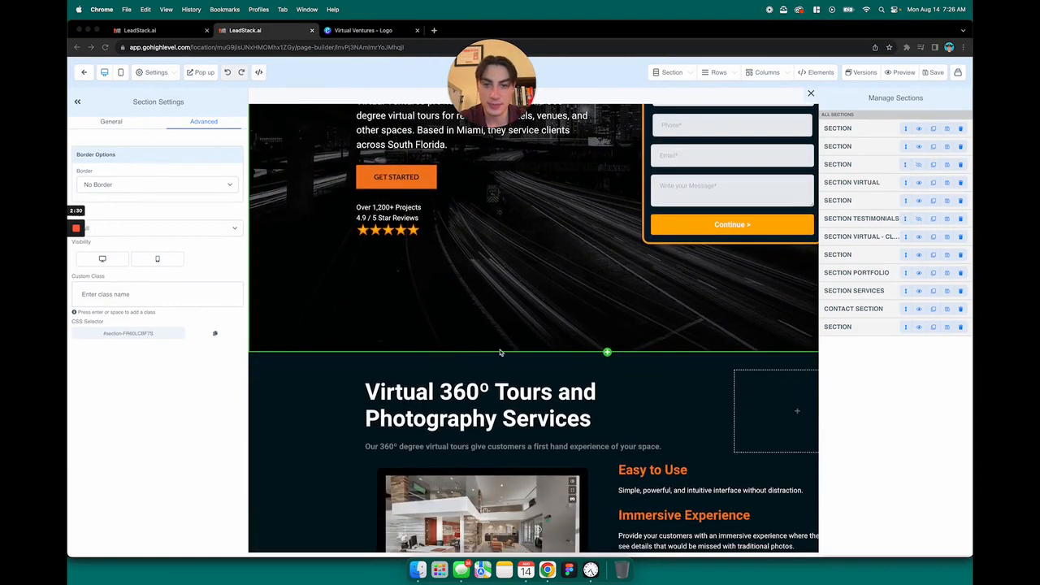
scroll(627, 293, "down", 1)
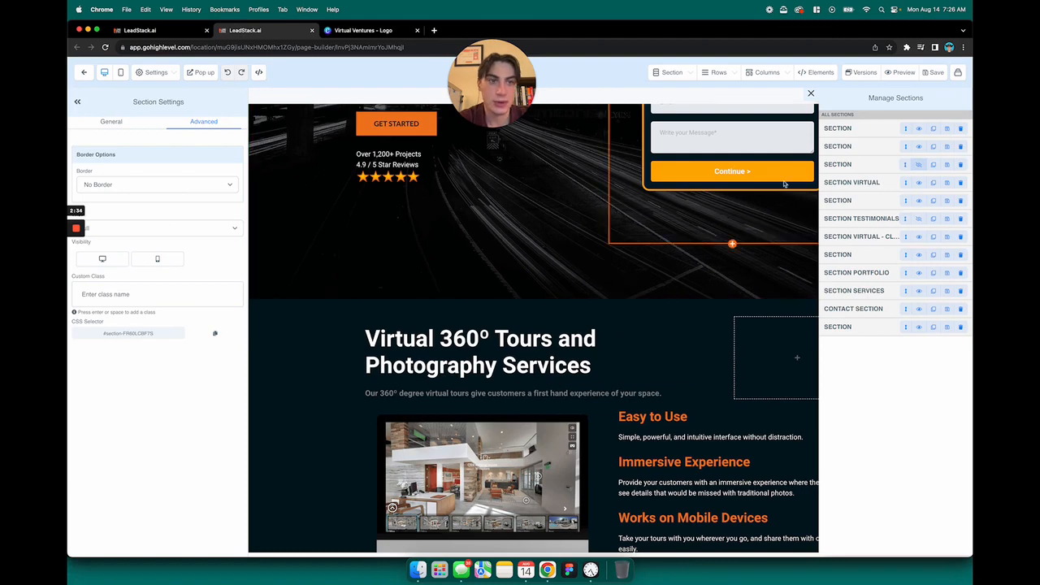
left_click(810, 93)
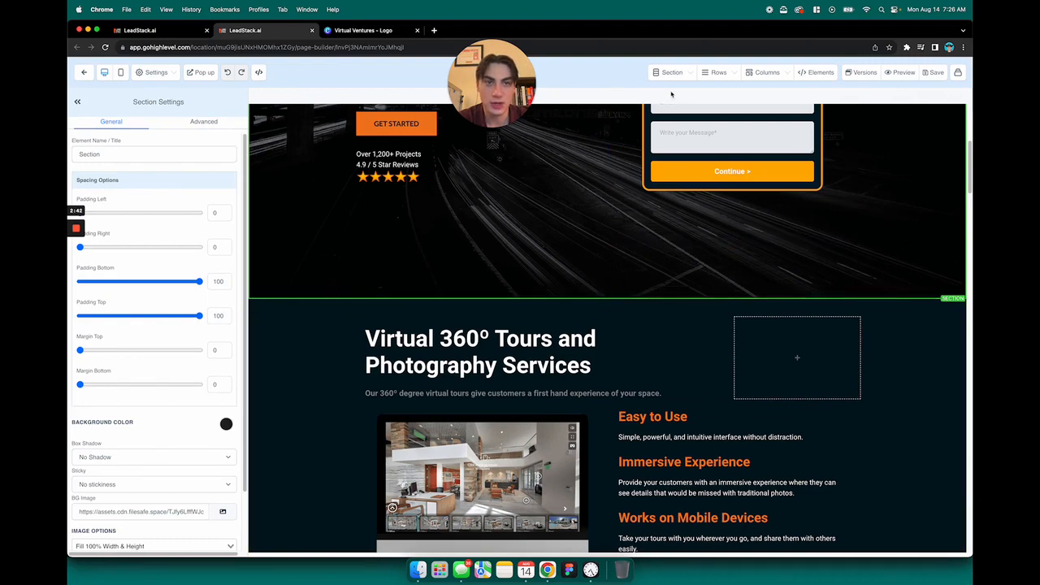
mouse_move(682, 75)
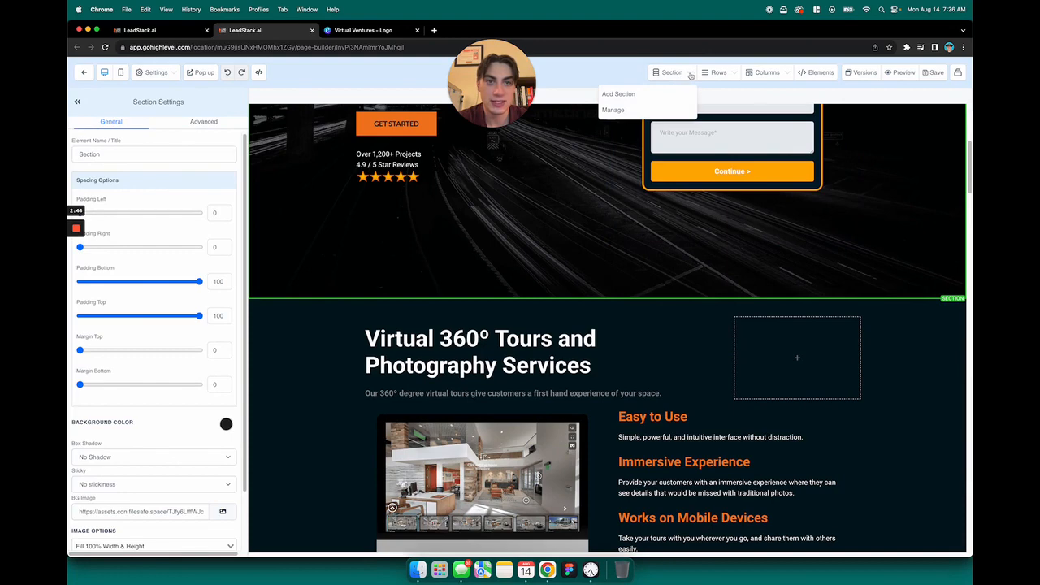
left_click(619, 94)
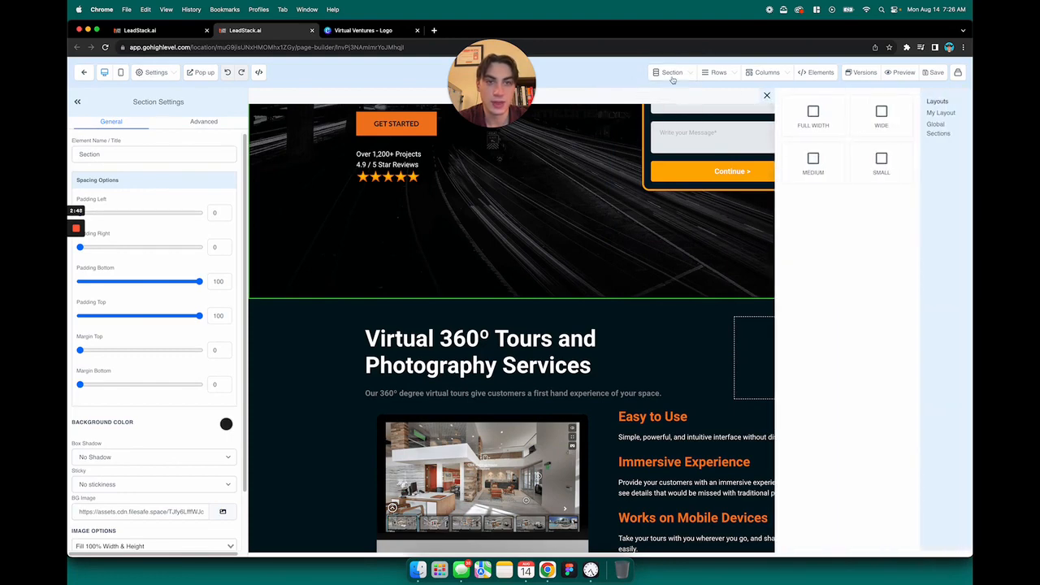
left_click(767, 96)
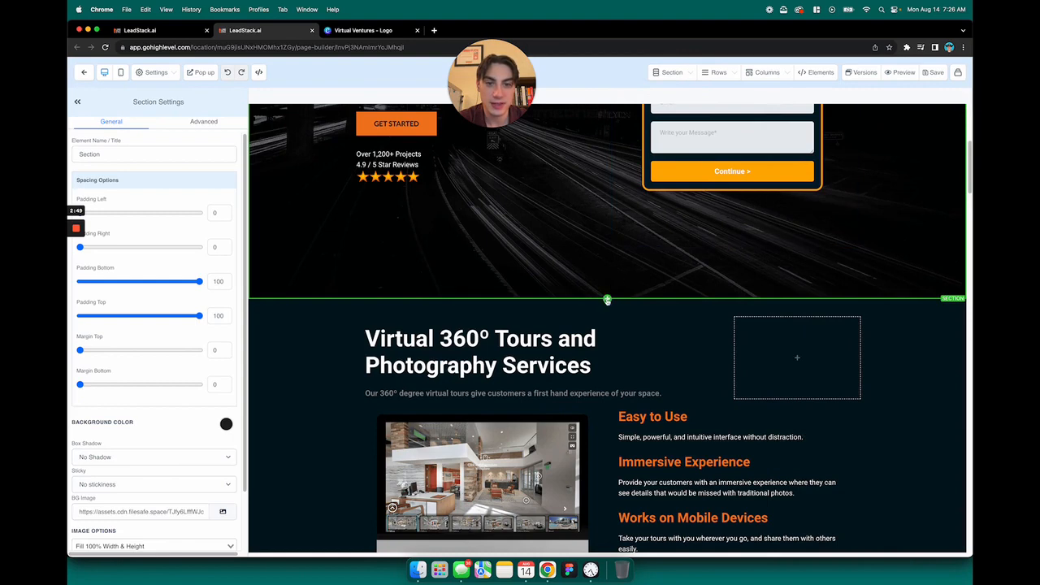
- Add a full-width section directly below the hero section and insert a 4 Column row in it
left_click(607, 300)
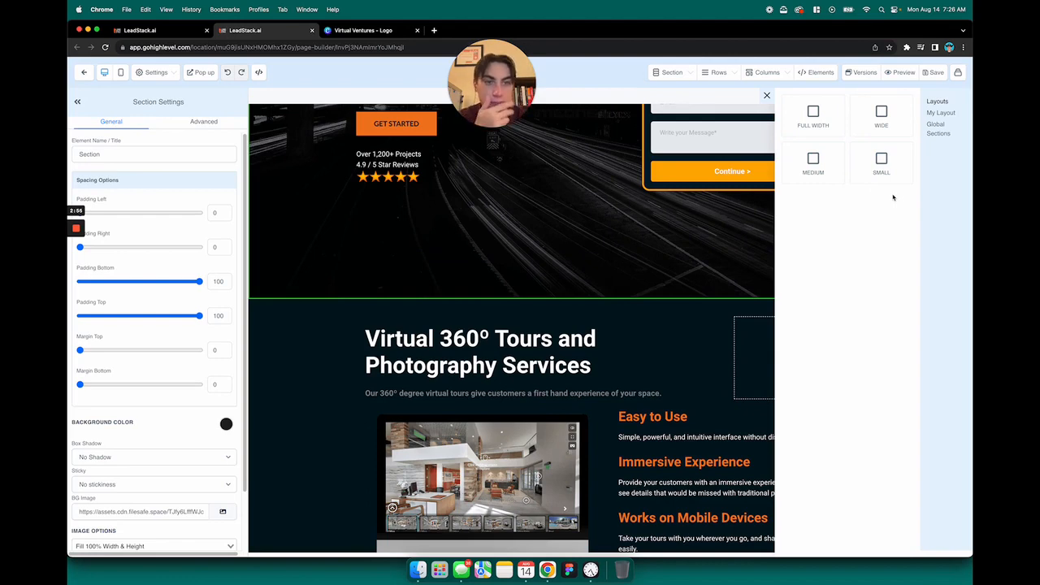
left_click(815, 126)
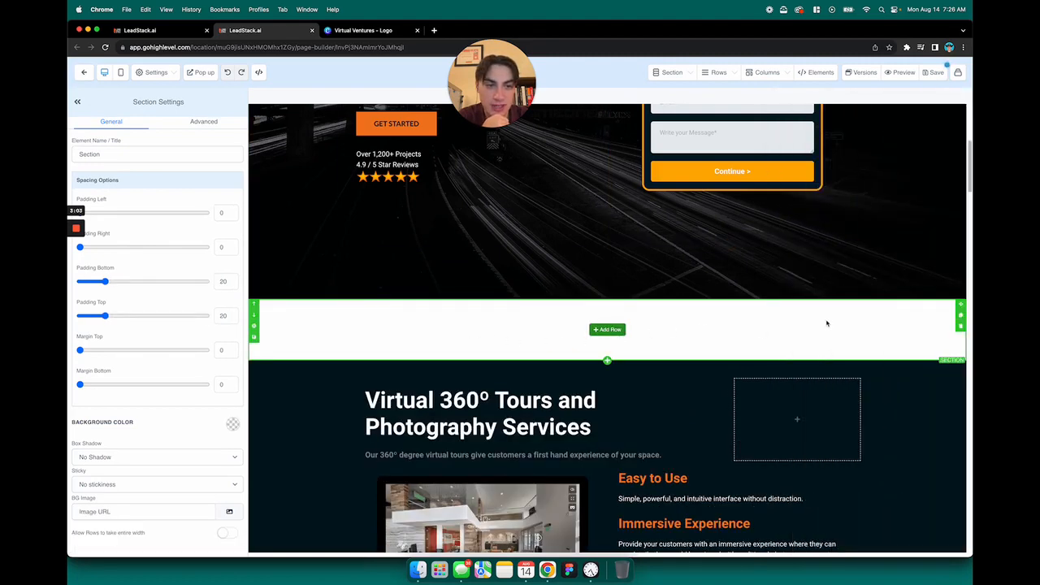
scroll(813, 321, "down", 1)
left_click(608, 291)
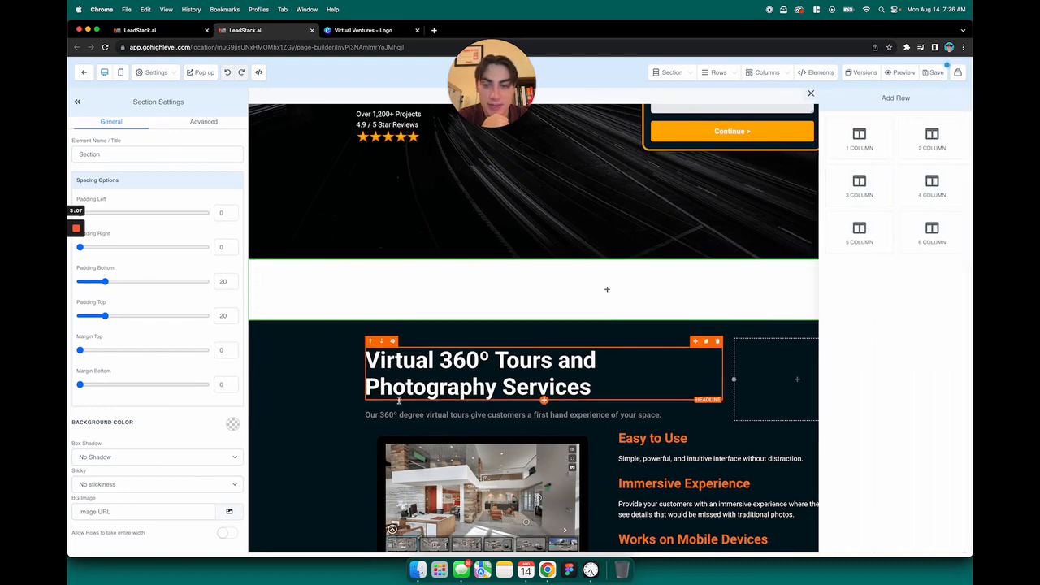
scroll(734, 378, "down", 1)
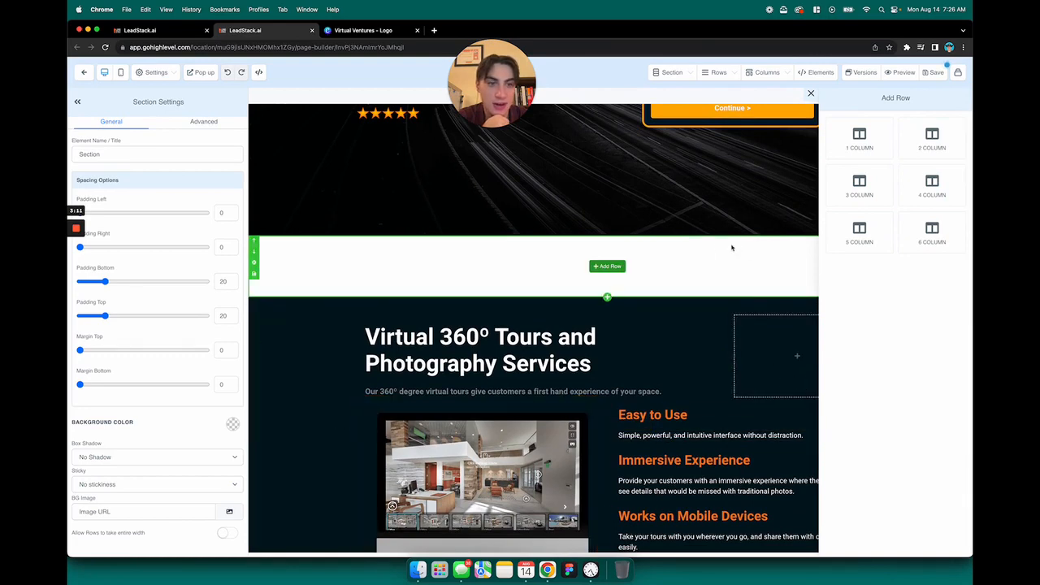
left_click(932, 187)
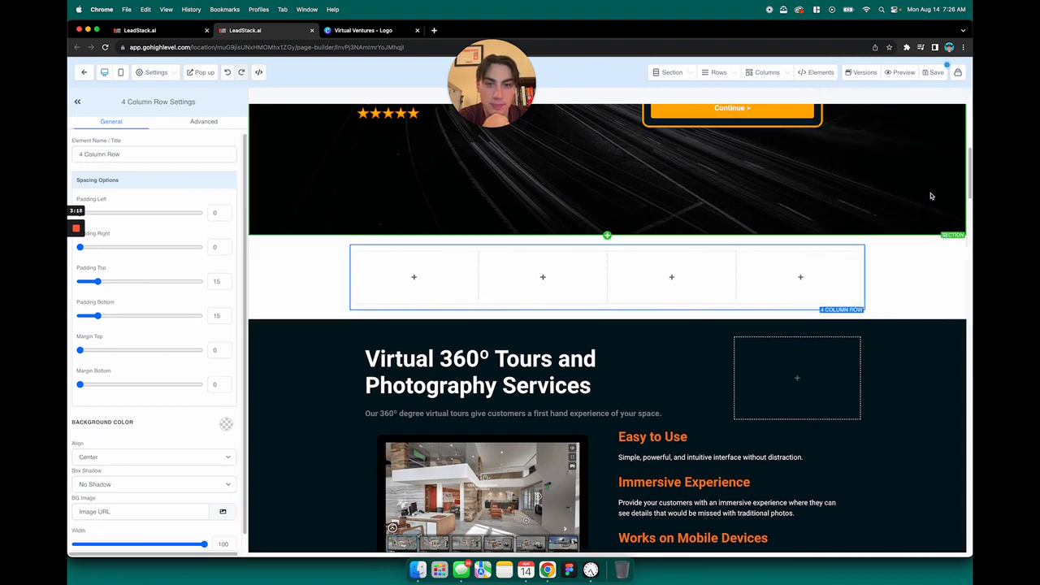
- Compare the new four-column row's alignment with the content rows of the sections beneath it
scroll(782, 215, "down", 5)
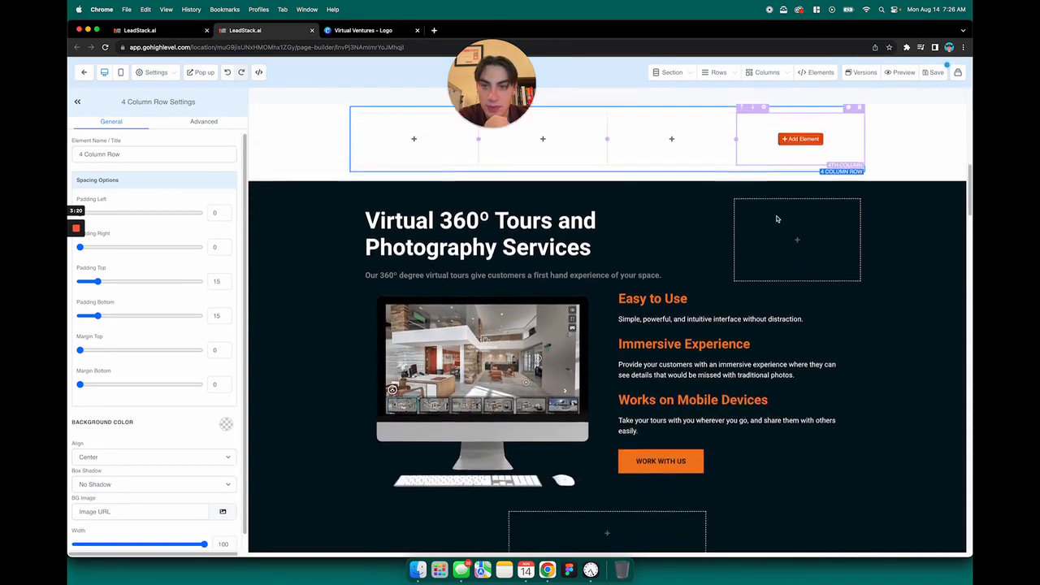
scroll(773, 213, "up", 5)
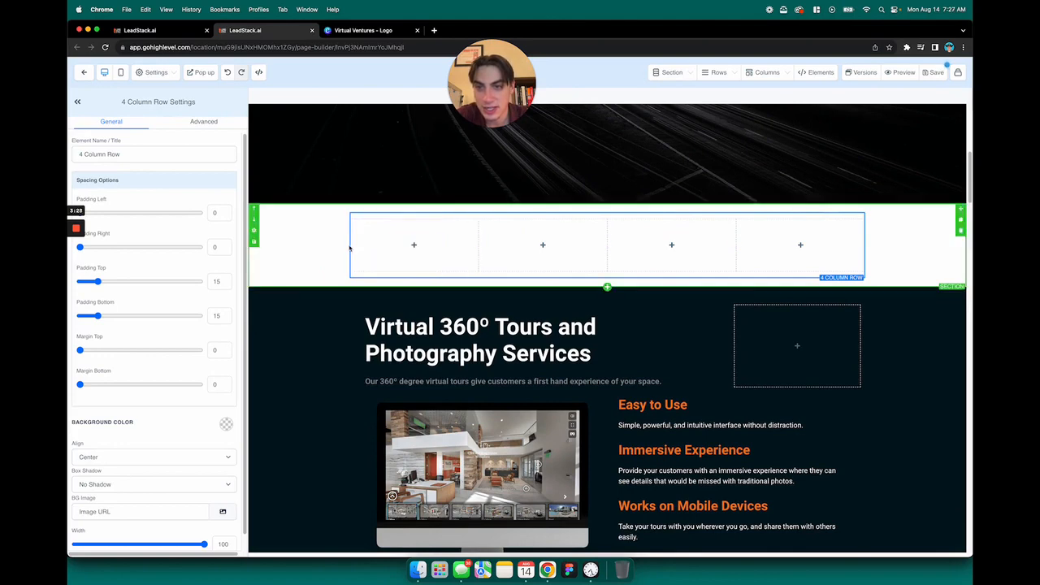
scroll(355, 304, "down", 2)
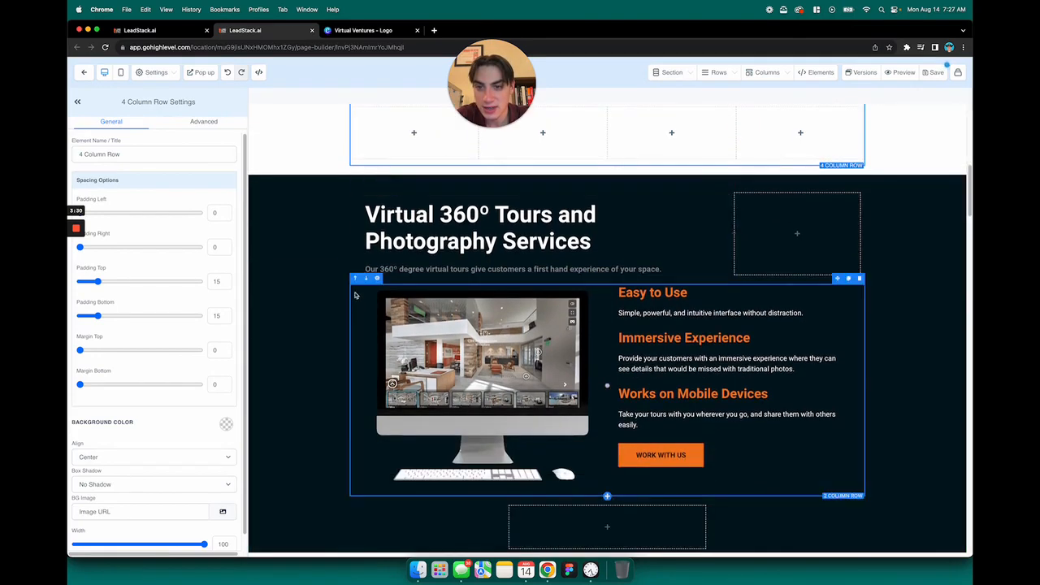
scroll(352, 293, "down", 1)
scroll(352, 272, "down", 3)
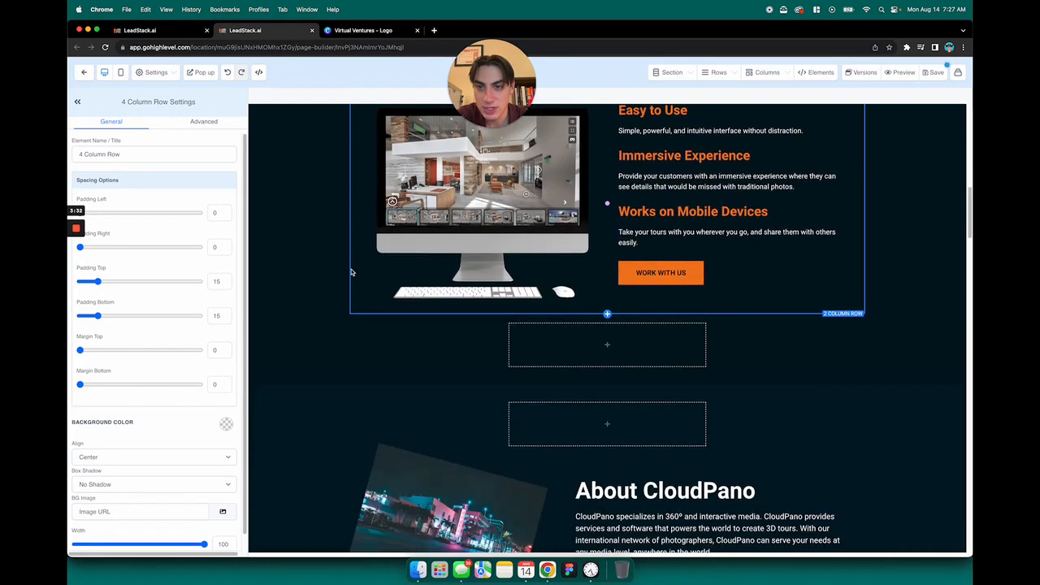
scroll(351, 269, "up", 1)
scroll(352, 241, "up", 3)
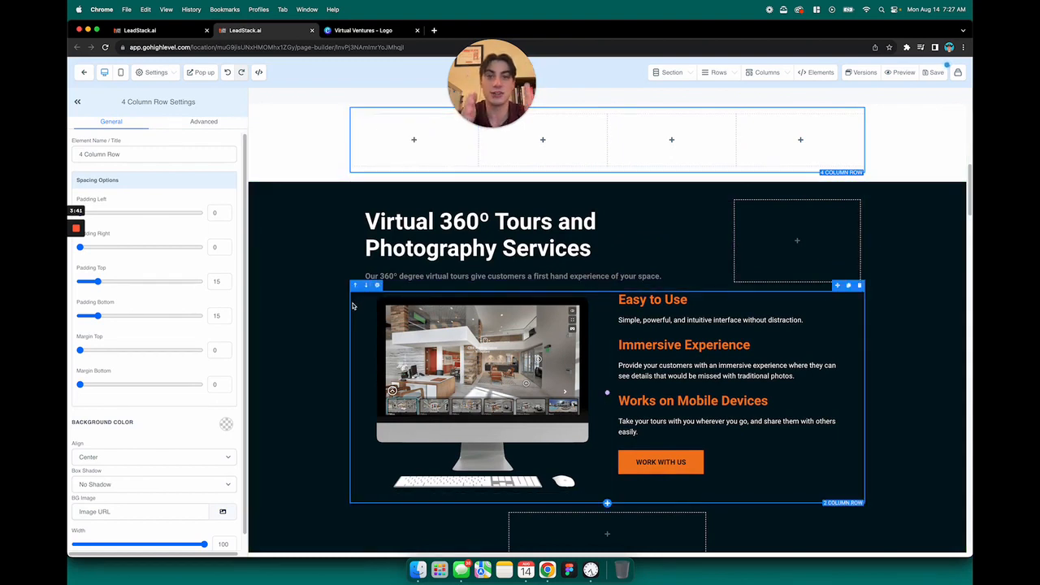
- Review the layout of the remaining sections down to the photography portfolio and return to the empty four-column row
scroll(357, 296, "down", 5)
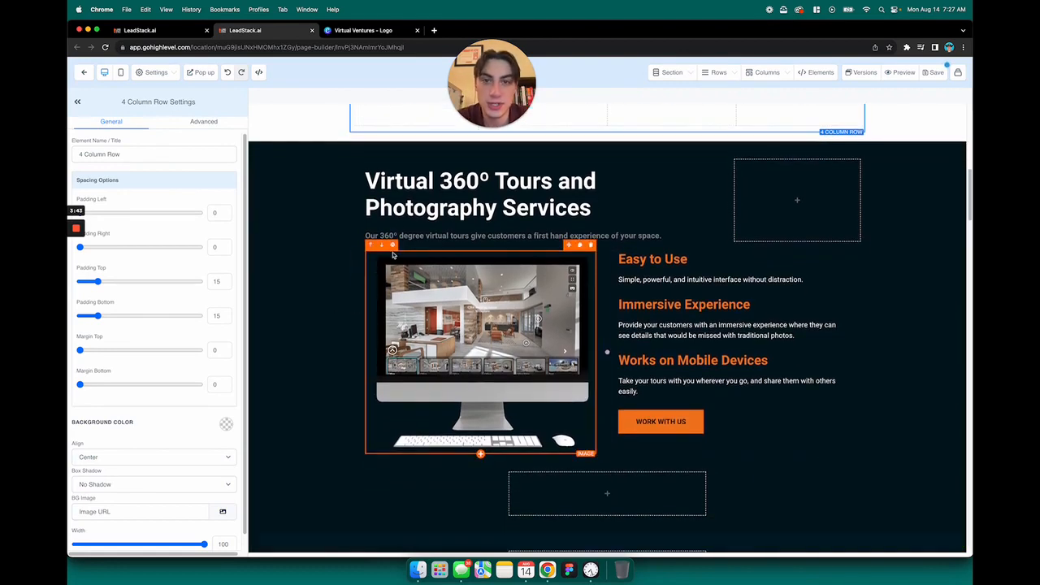
scroll(372, 285, "down", 1)
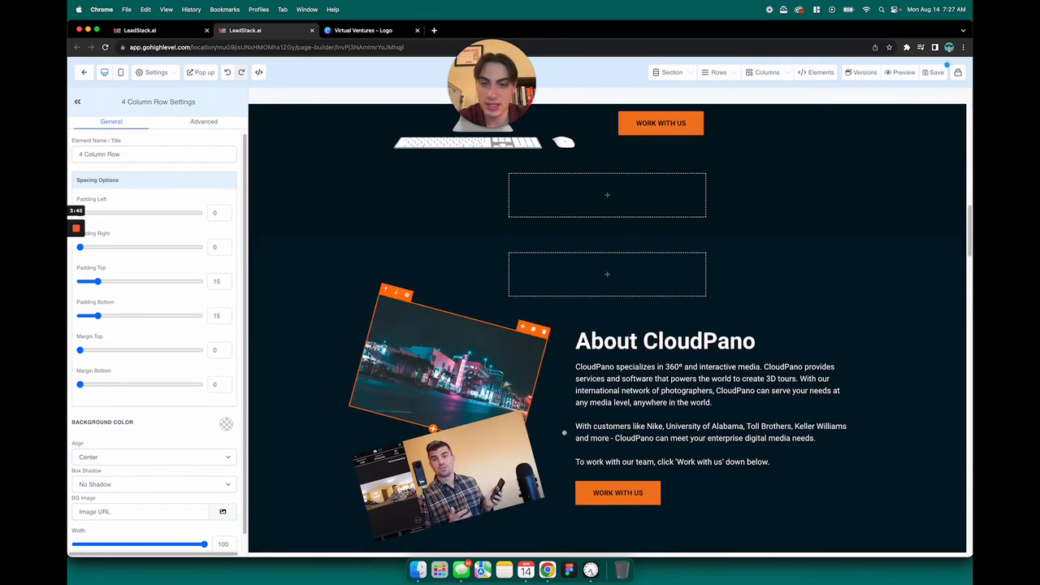
scroll(356, 298, "down", 12)
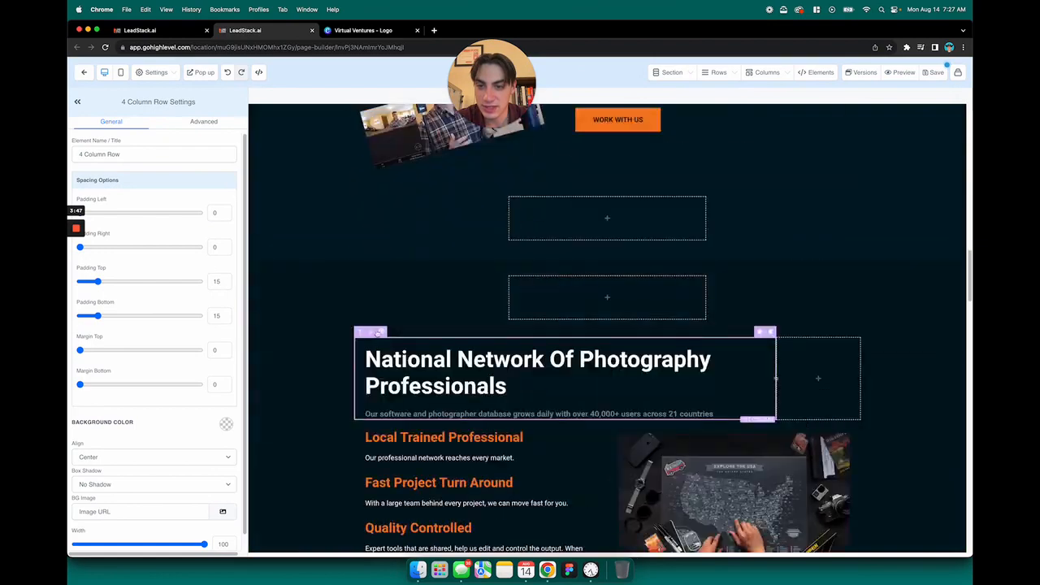
scroll(359, 339, "down", 10)
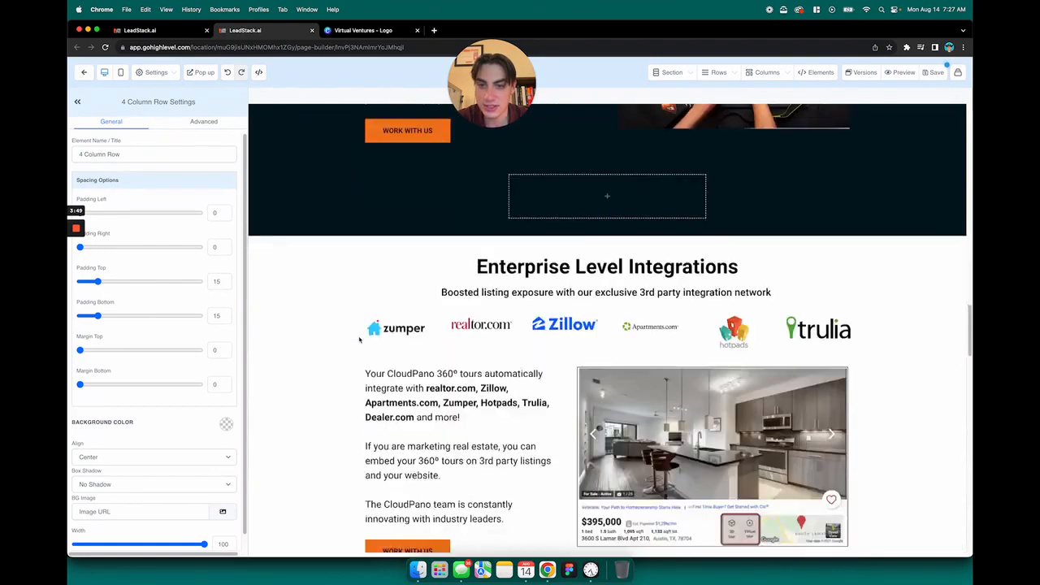
scroll(365, 295, "down", 12)
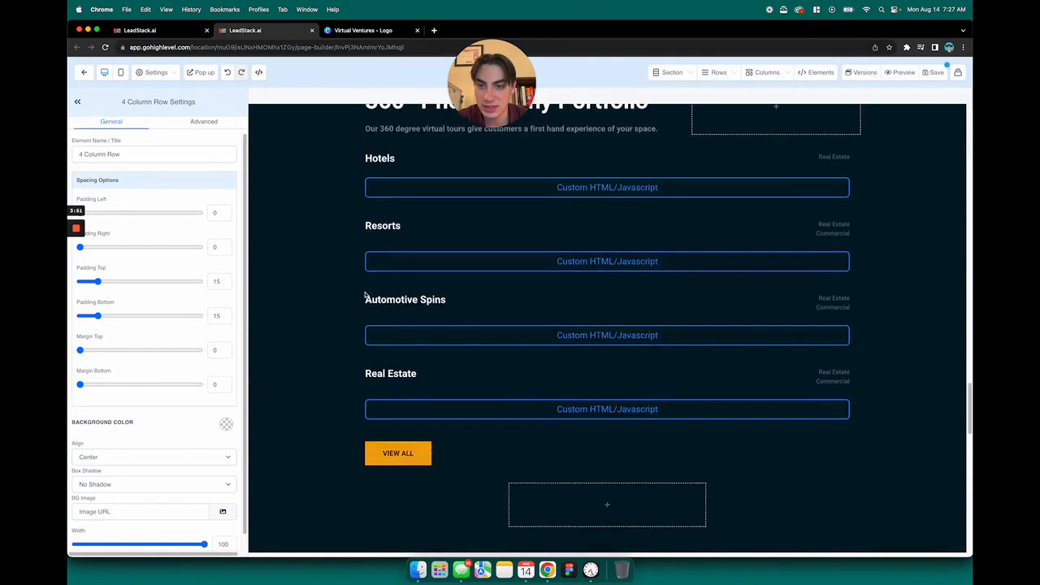
scroll(365, 295, "up", 12)
scroll(365, 295, "up", 20)
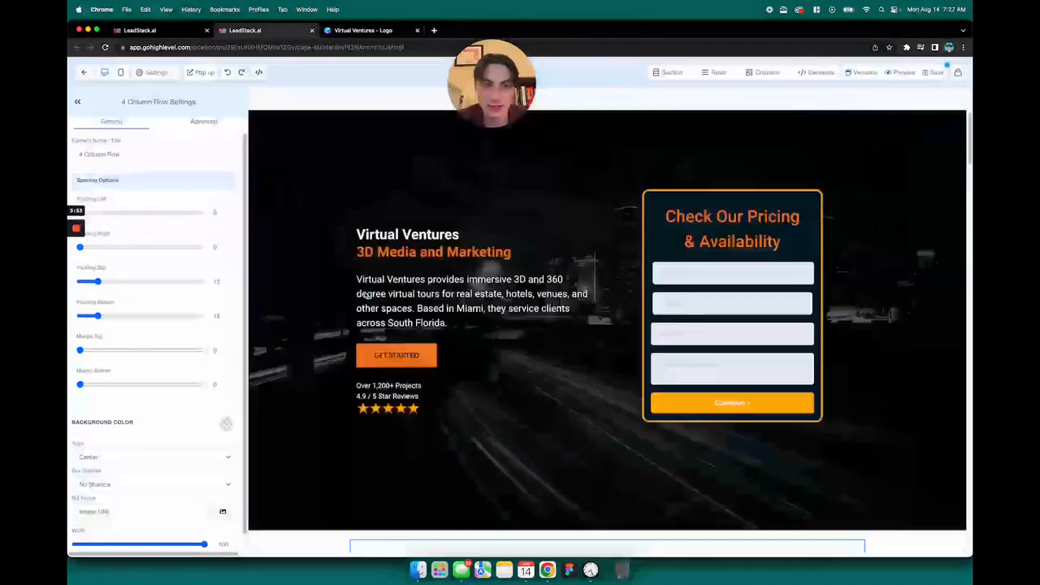
scroll(365, 295, "down", 6)
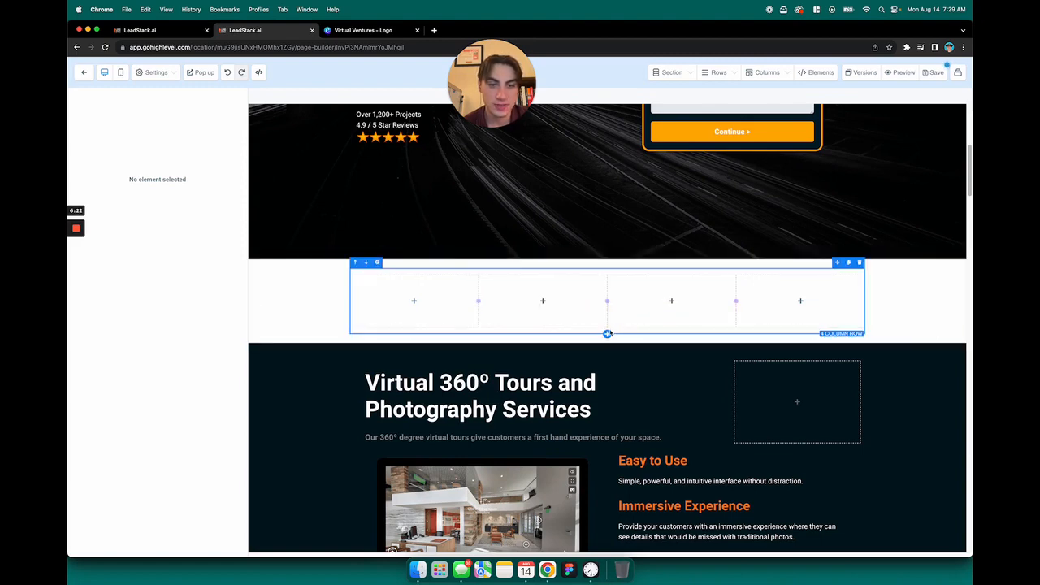
- Add a 1 Column row directly below the empty four-column row and insert a Headline element in it
left_click(608, 334)
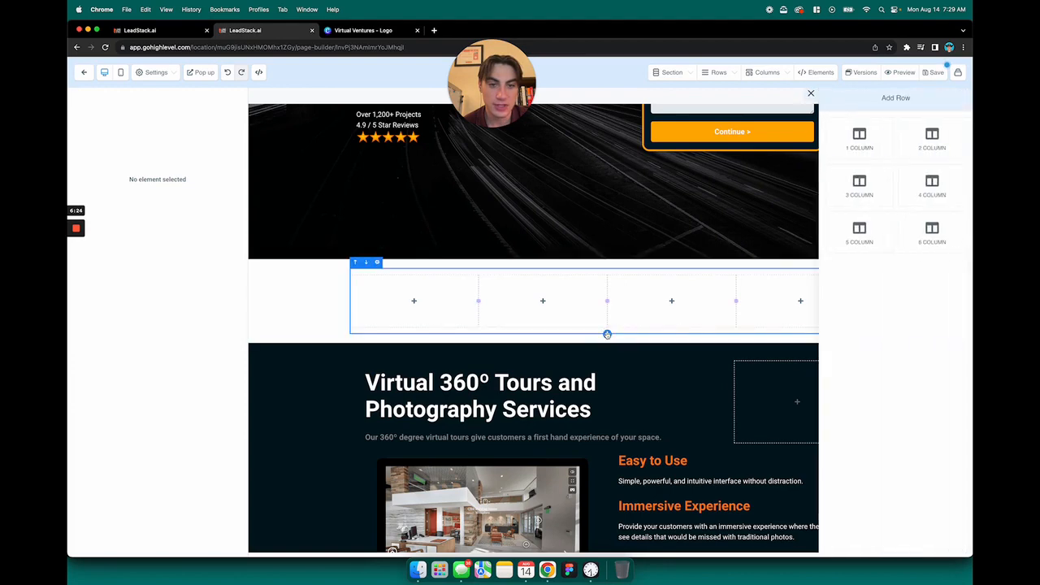
left_click(860, 138)
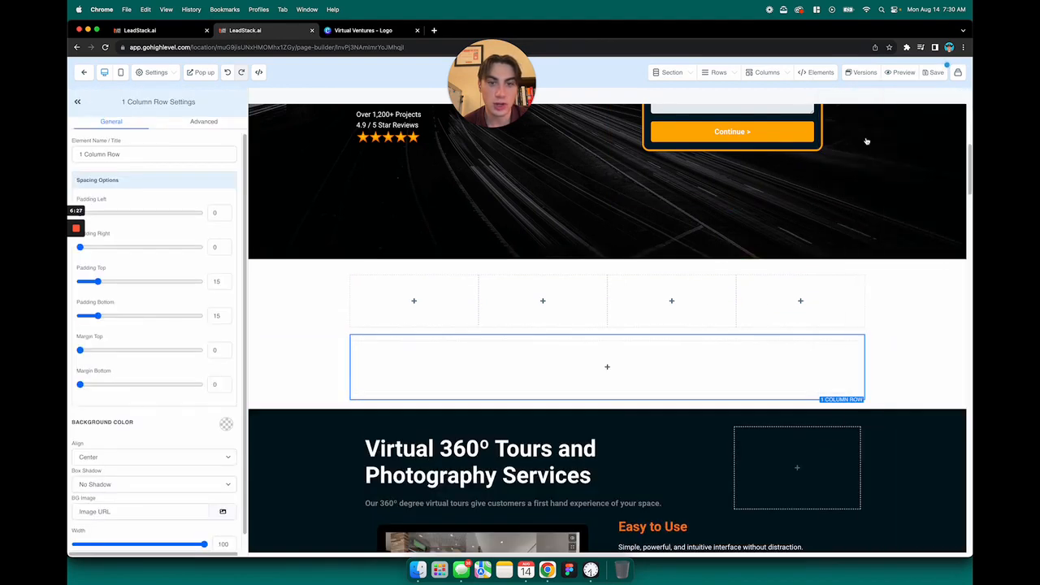
left_click(608, 366)
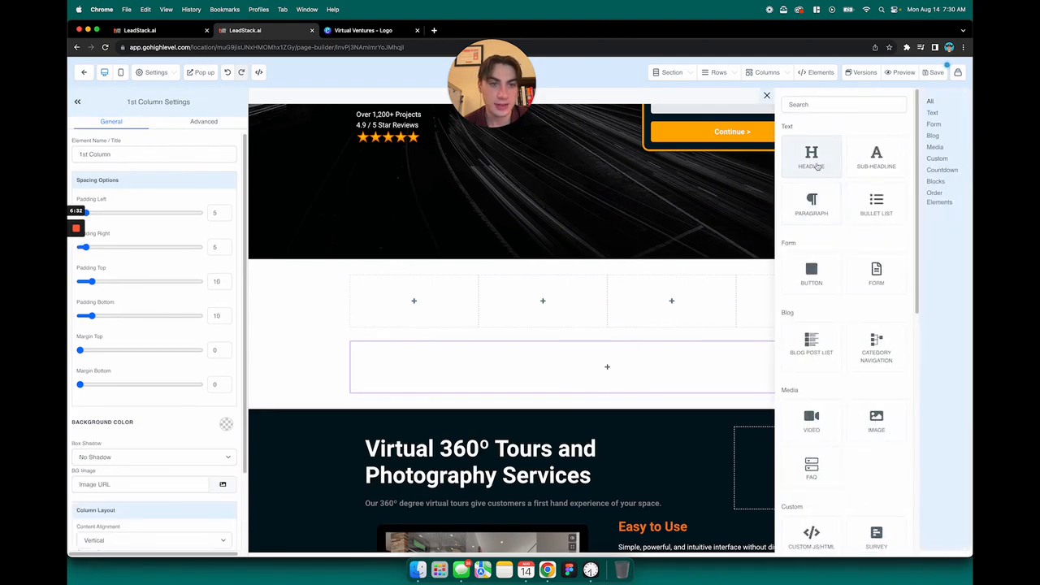
left_click(818, 165)
- Change the new headline's text to "Reviews" and move its row above the four-column row
triple_click(624, 355)
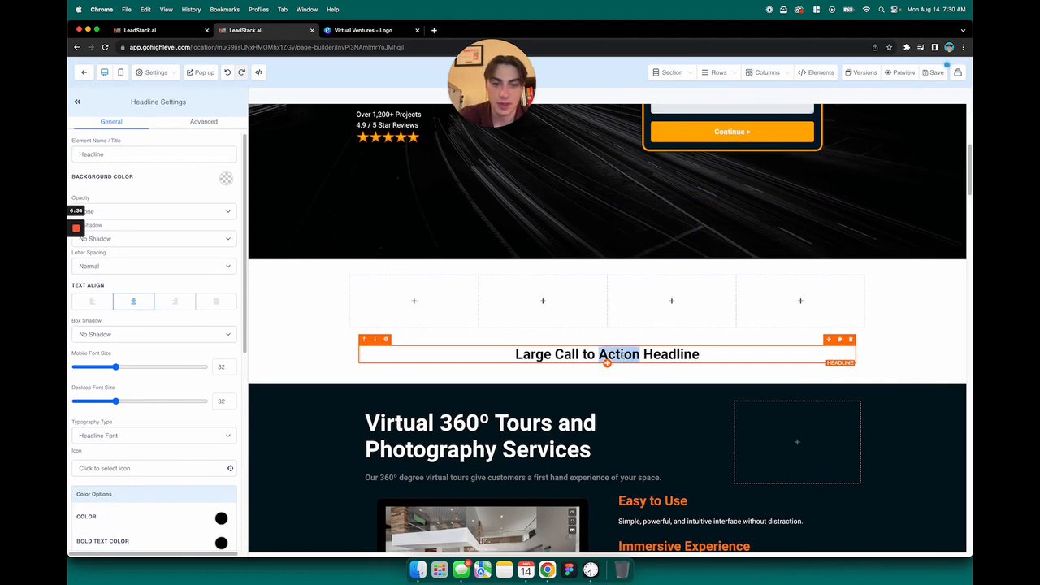
type("Review")
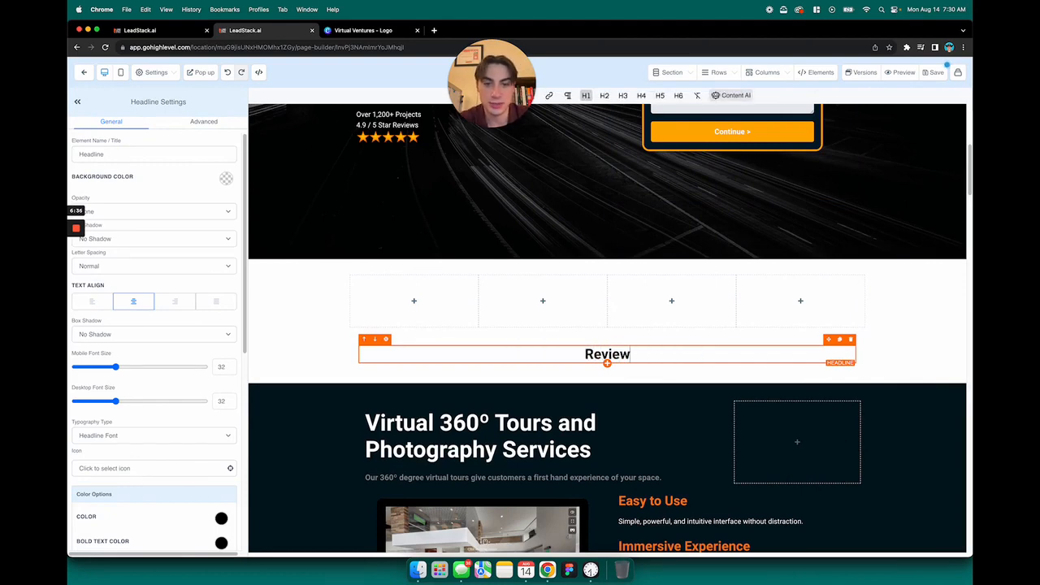
type("s")
left_click(662, 373)
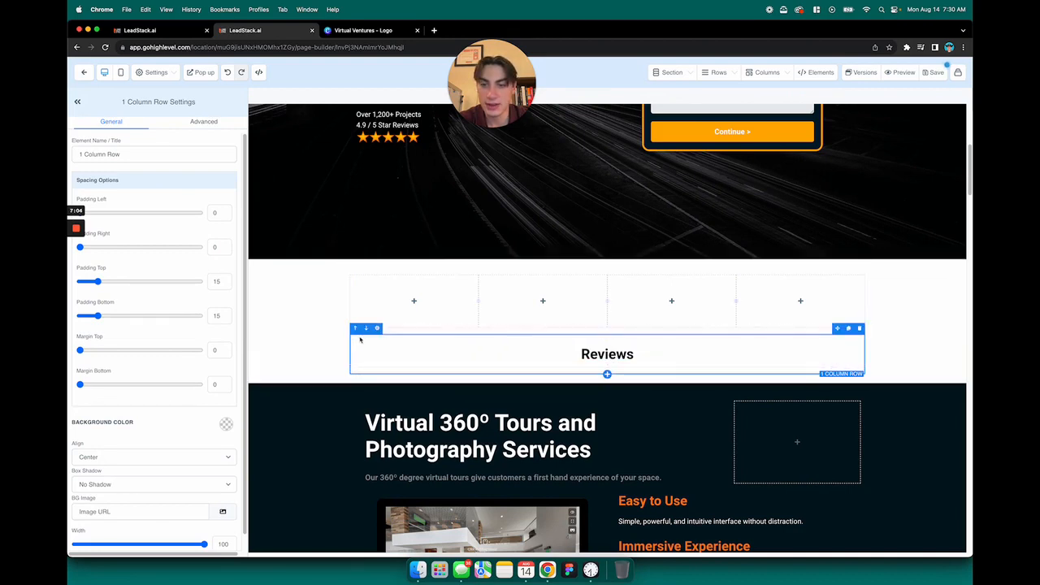
left_click(355, 329)
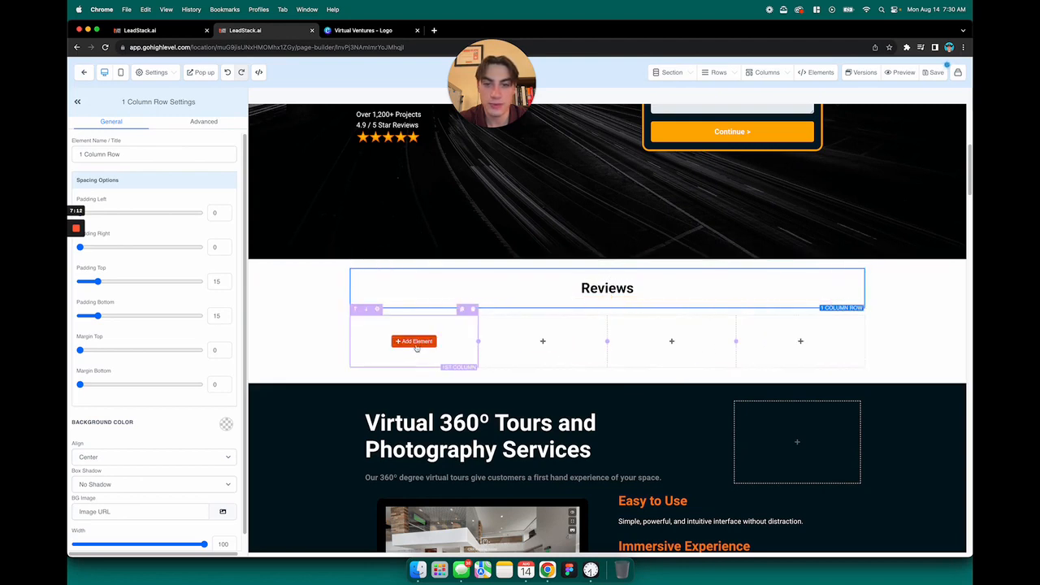
- Insert a Sub-Headline element in the first column of the four-column row beneath the Reviews headline
left_click(446, 352)
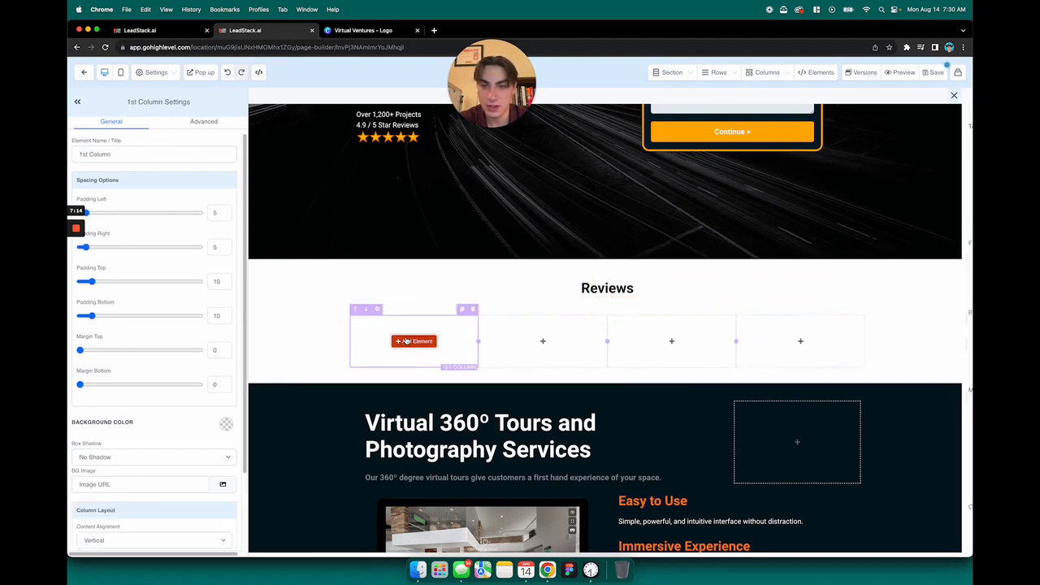
left_click(414, 341)
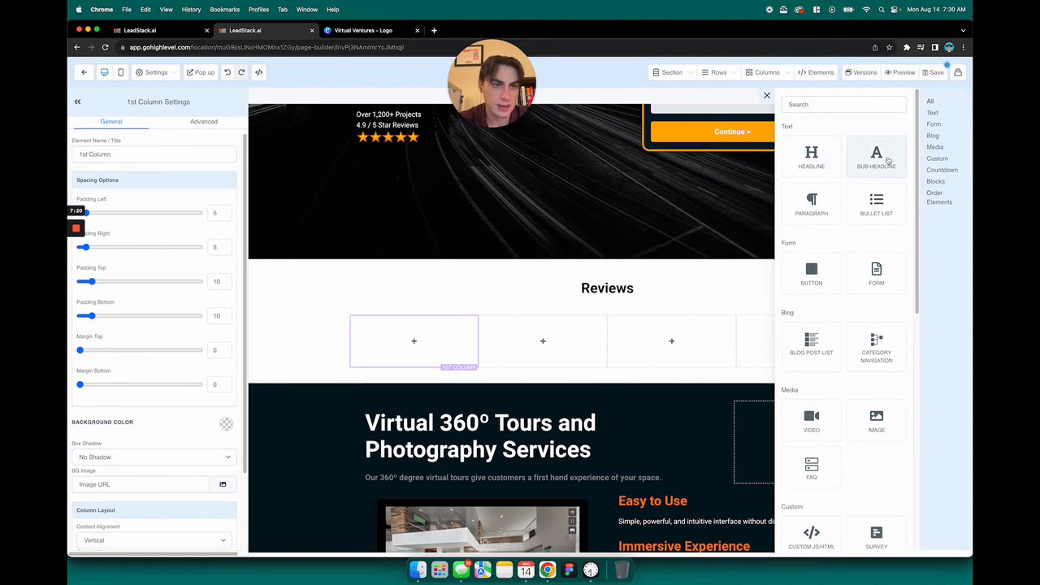
scroll(853, 260, "down", 10)
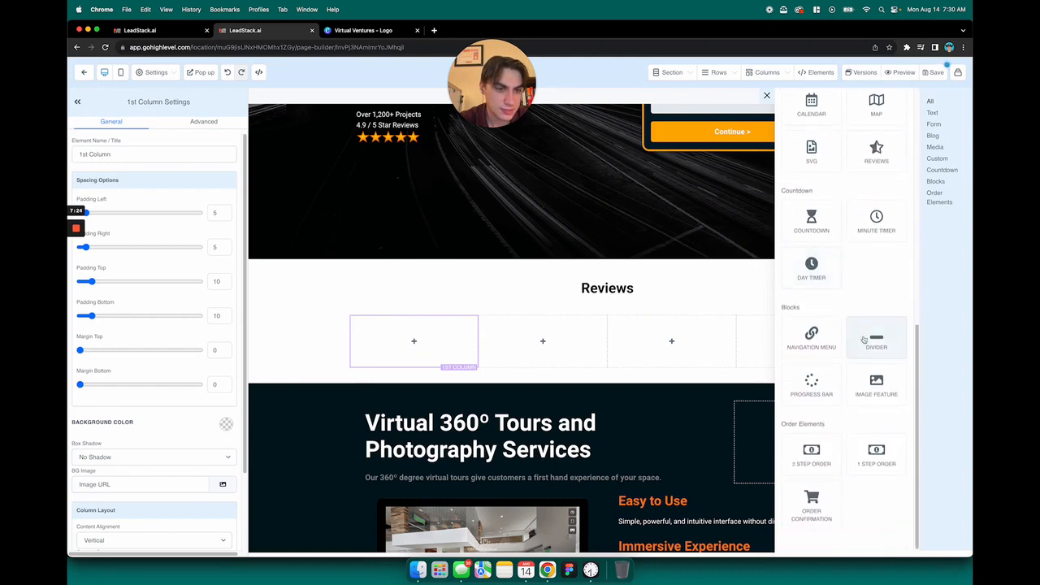
scroll(854, 334, "up", 10)
left_click(881, 167)
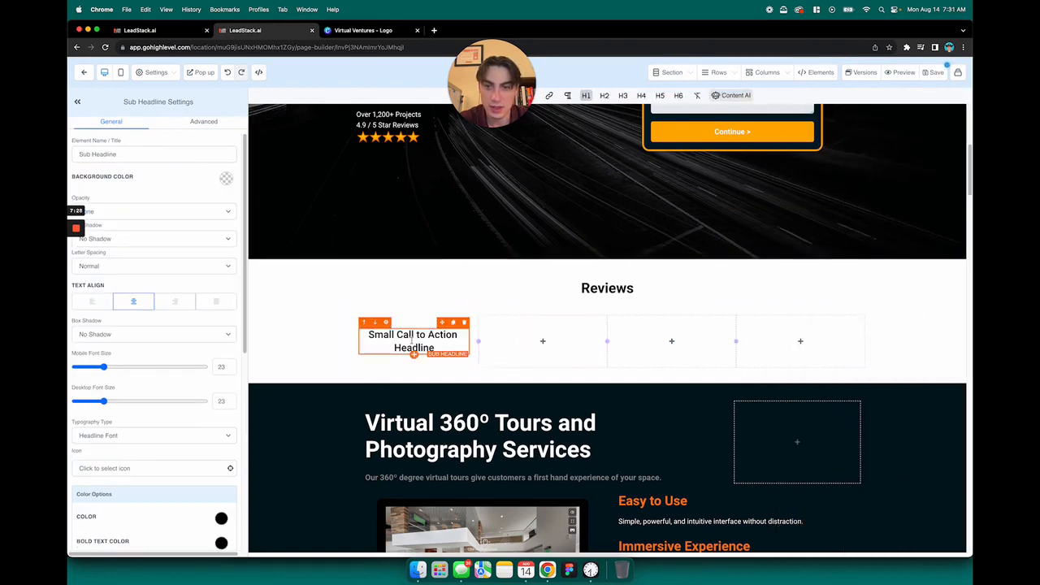
- Add a Divider element directly beneath the sub-headline in the first column
left_click(414, 354)
scroll(889, 299, "down", 5)
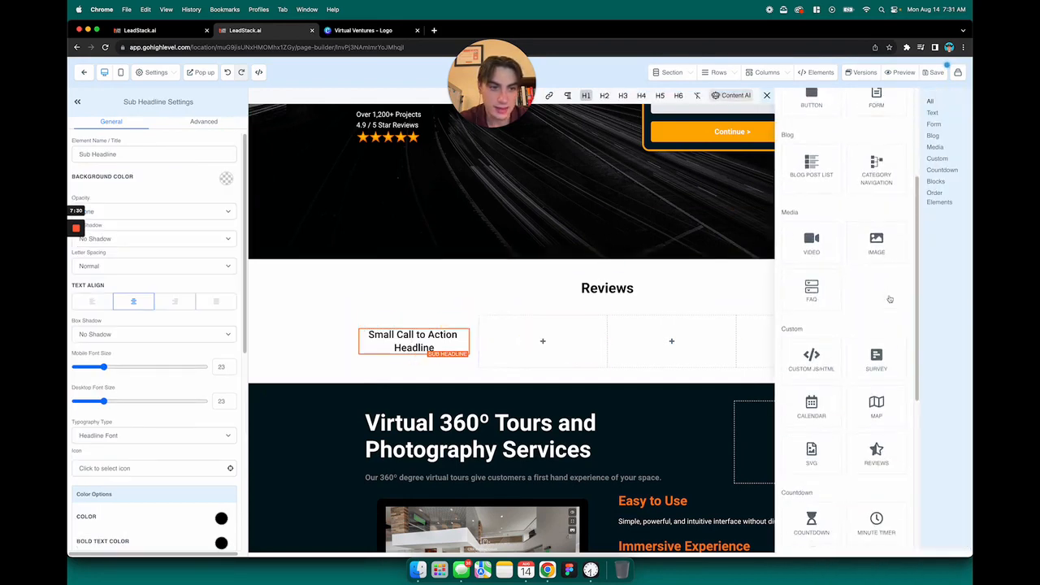
left_click(885, 335)
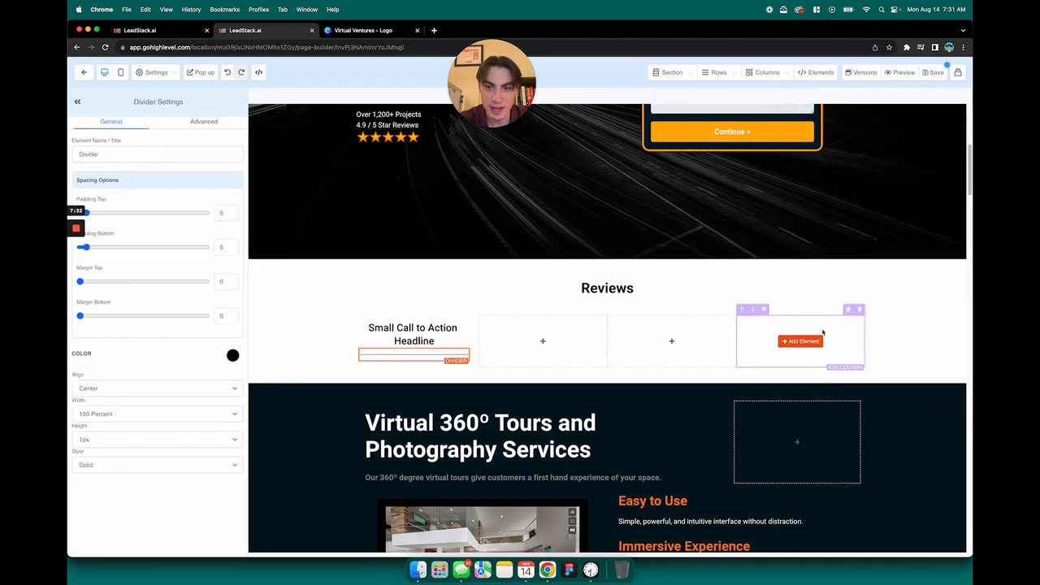
- Add a Paragraph element below the divider and replace its placeholder text with the reviewer's full name
left_click(413, 361)
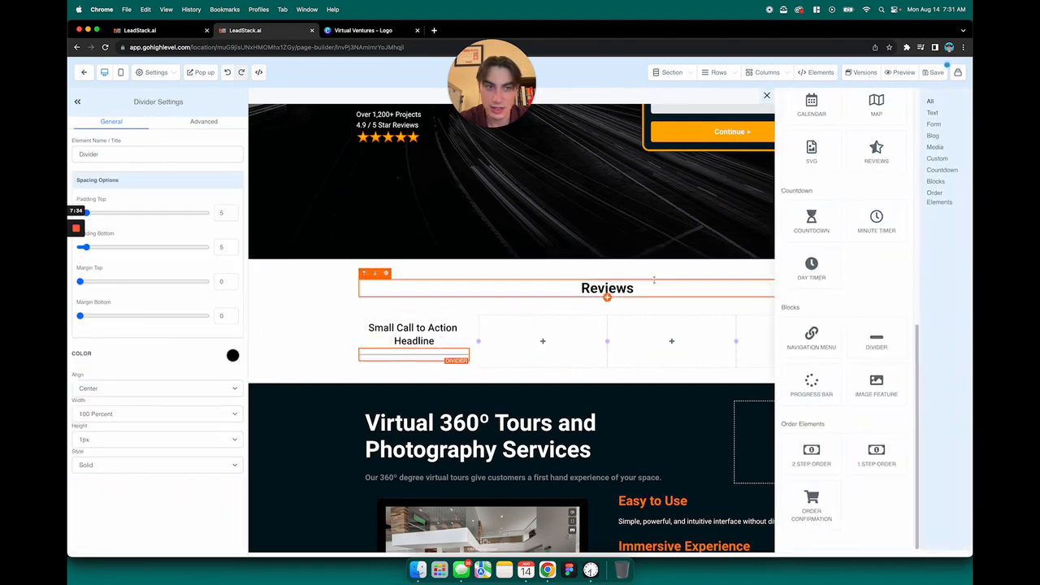
scroll(845, 244, "up", 5)
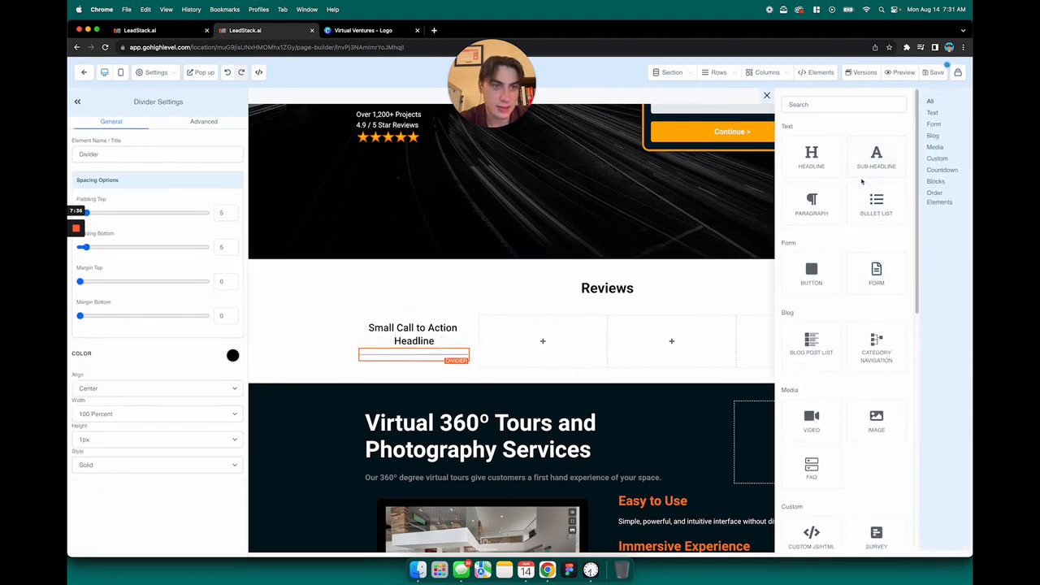
left_click(815, 206)
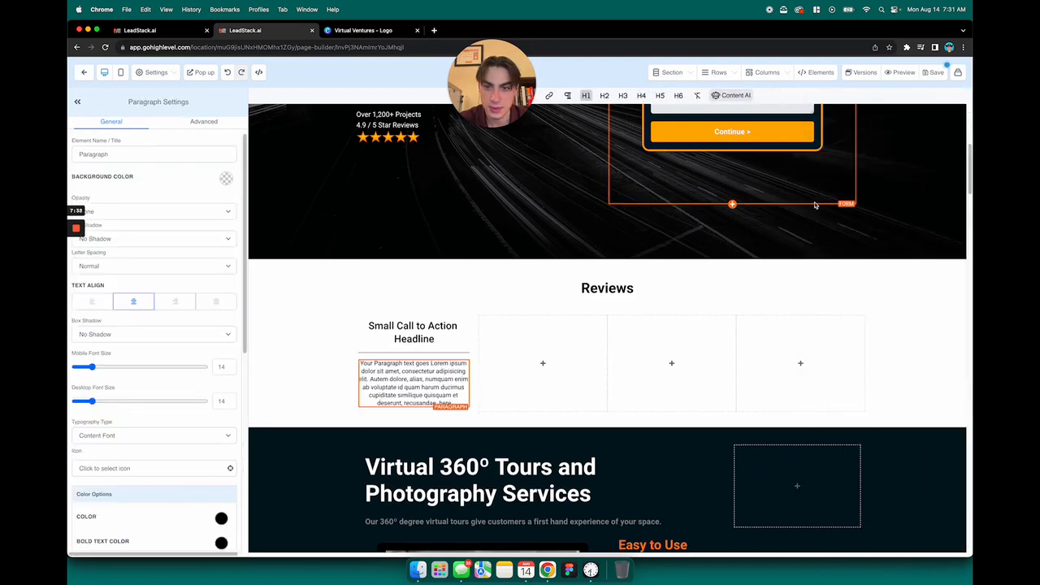
left_click(414, 382)
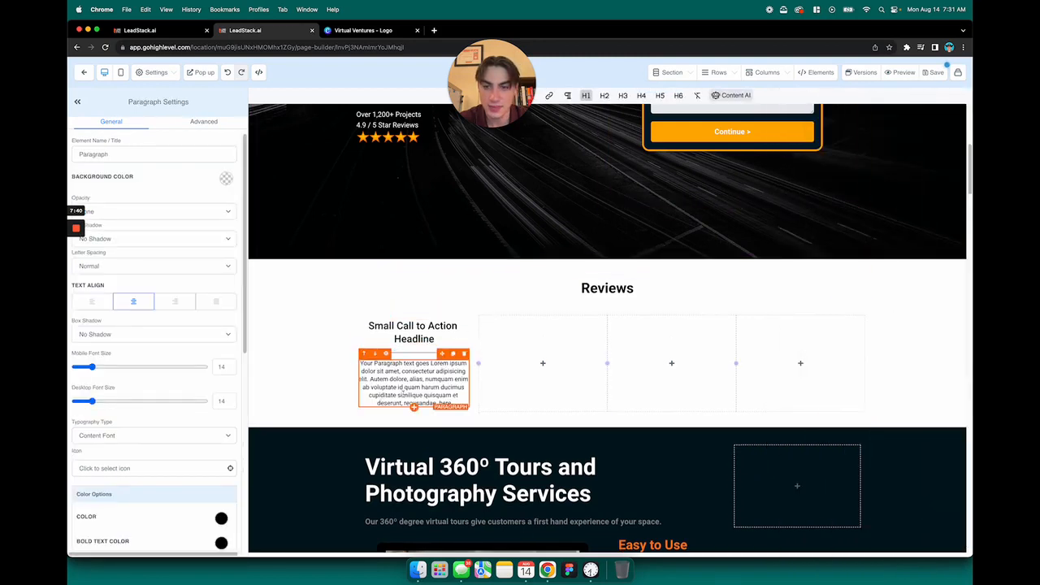
triple_click(425, 389)
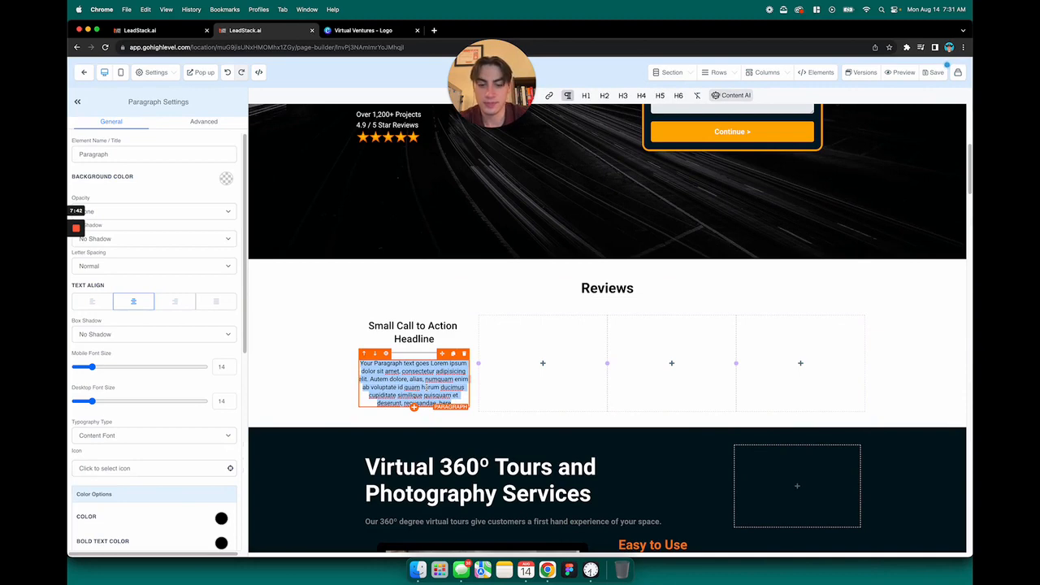
type("Peter Smith")
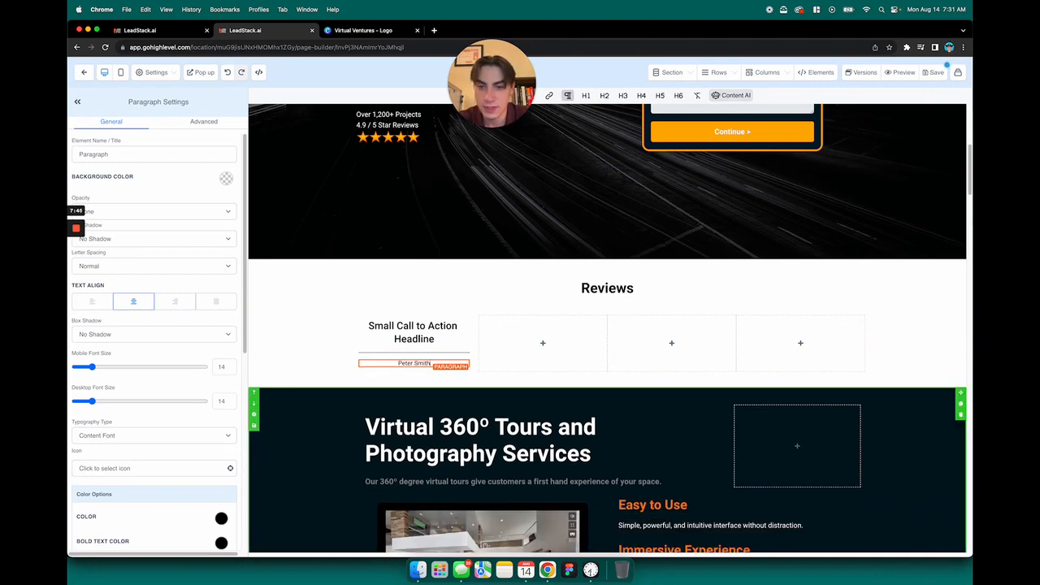
- Select the sub-headline's placeholder text, and search the web in a new tab for "sample testimonal"
left_click(430, 328)
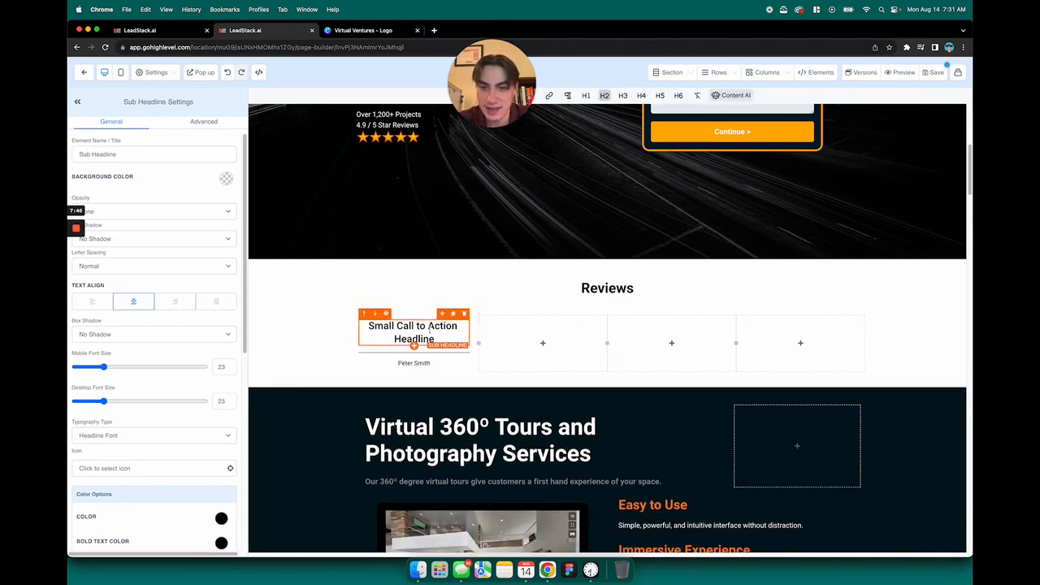
triple_click(430, 326)
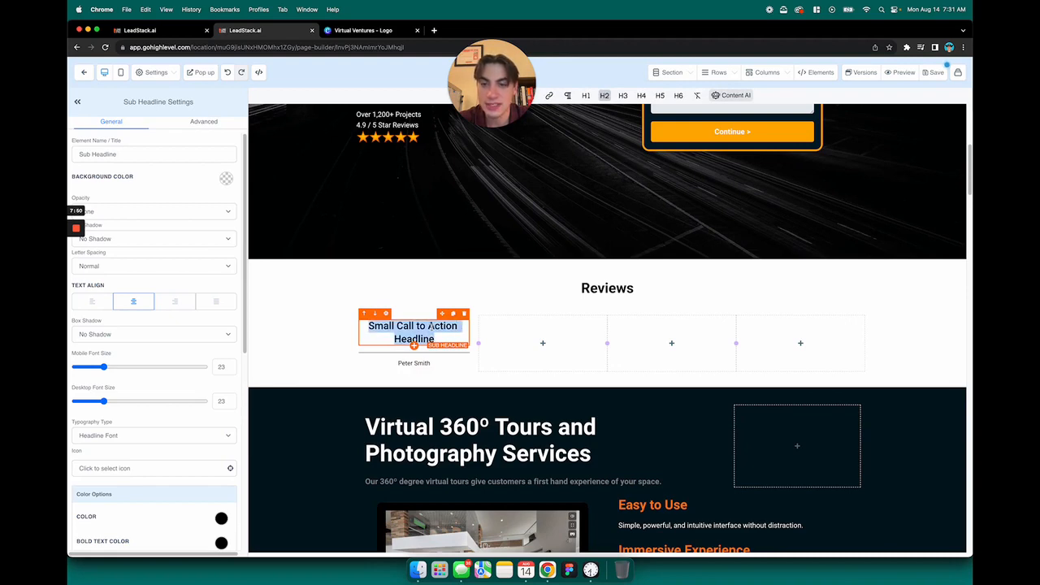
scroll(428, 331, "down", 1)
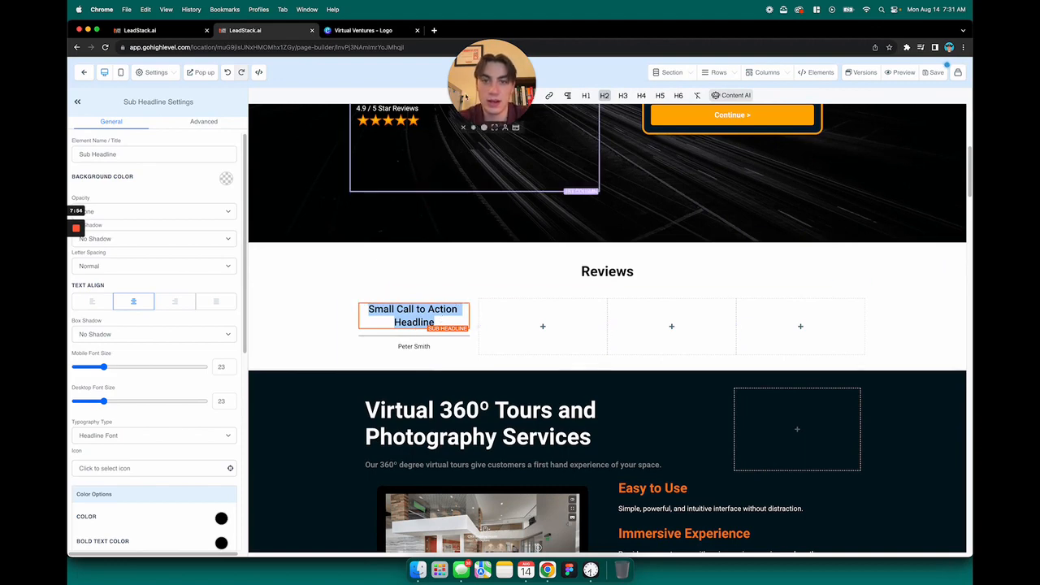
left_click_drag(507, 87, 933, 144)
key("super+t")
type("sam")
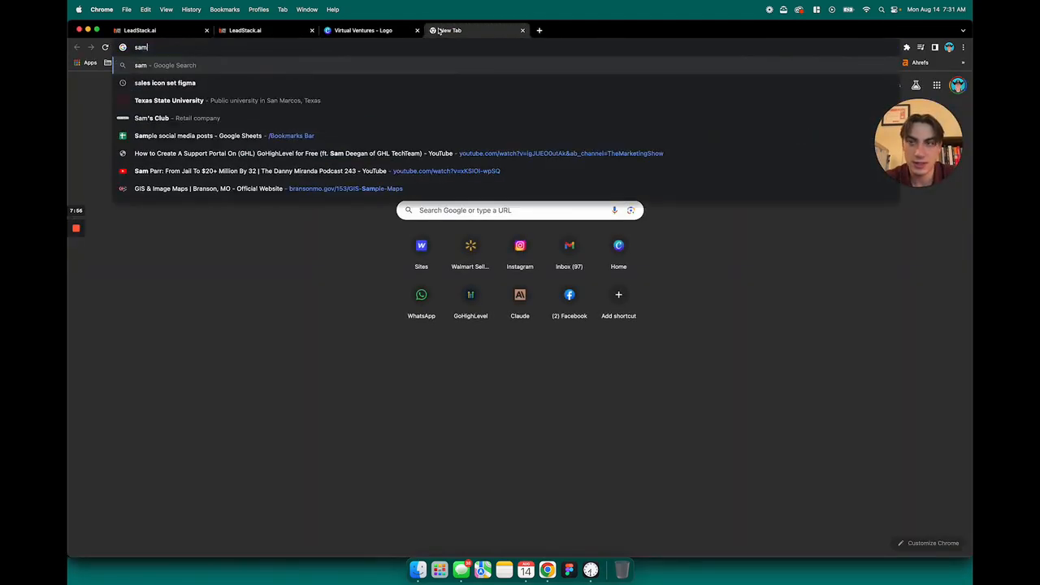
type("ple testimonal")
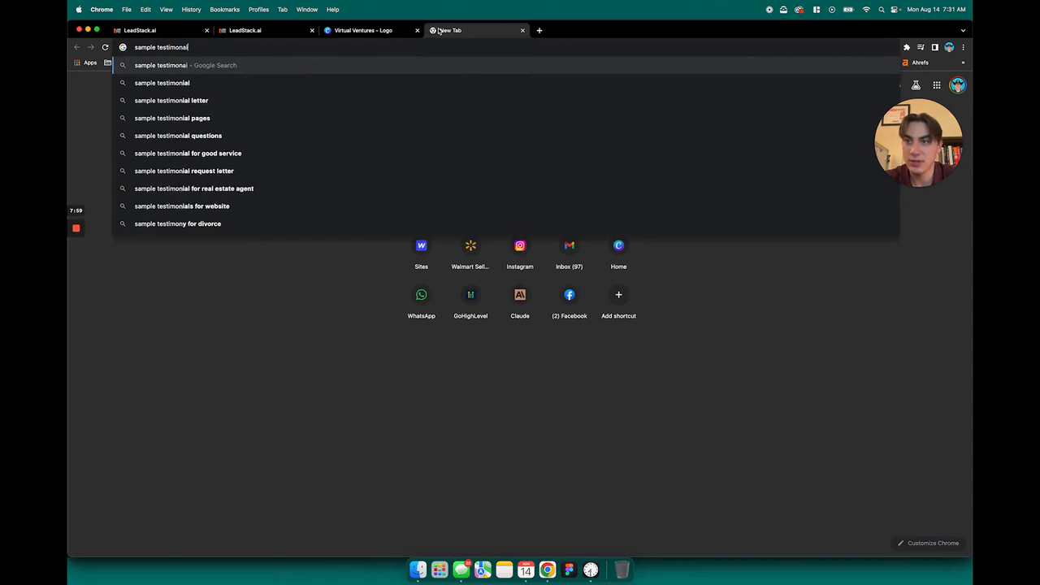
key("Return")
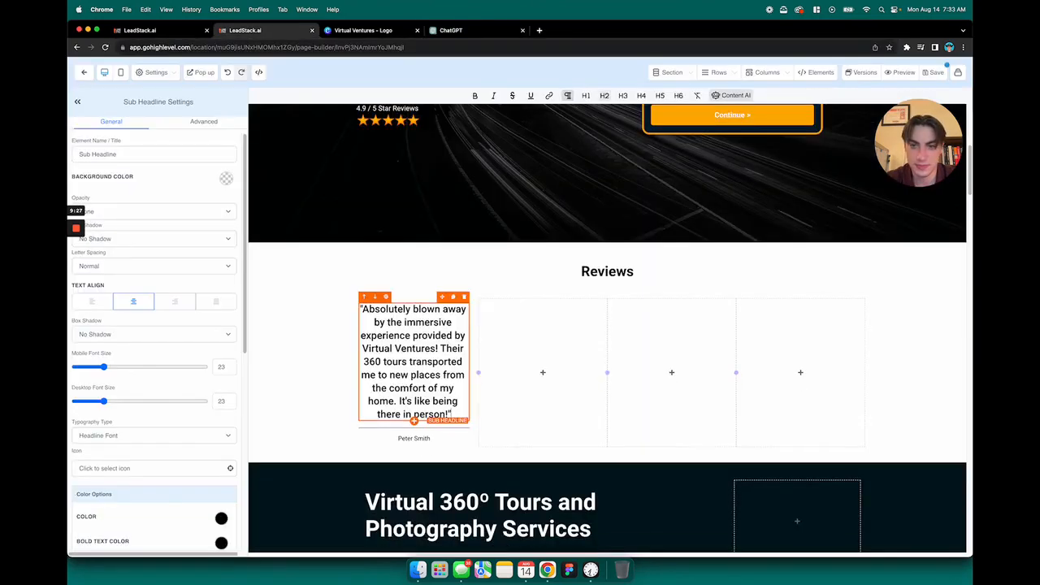
- Set the desktop font size of the testimonial sub-headline in the first column to 16
left_click(316, 320)
scroll(316, 320, "down", 1)
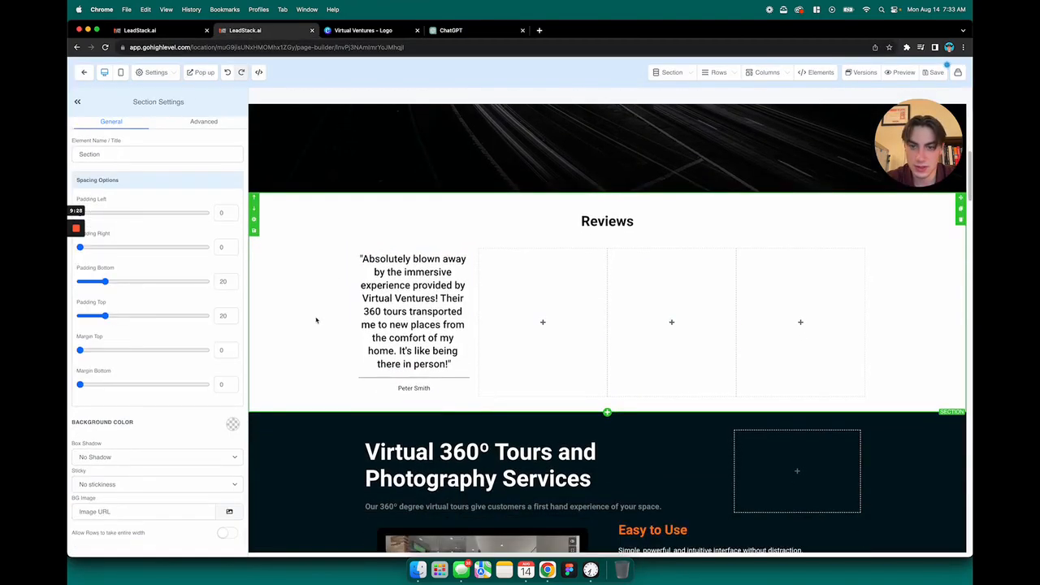
left_click(397, 287)
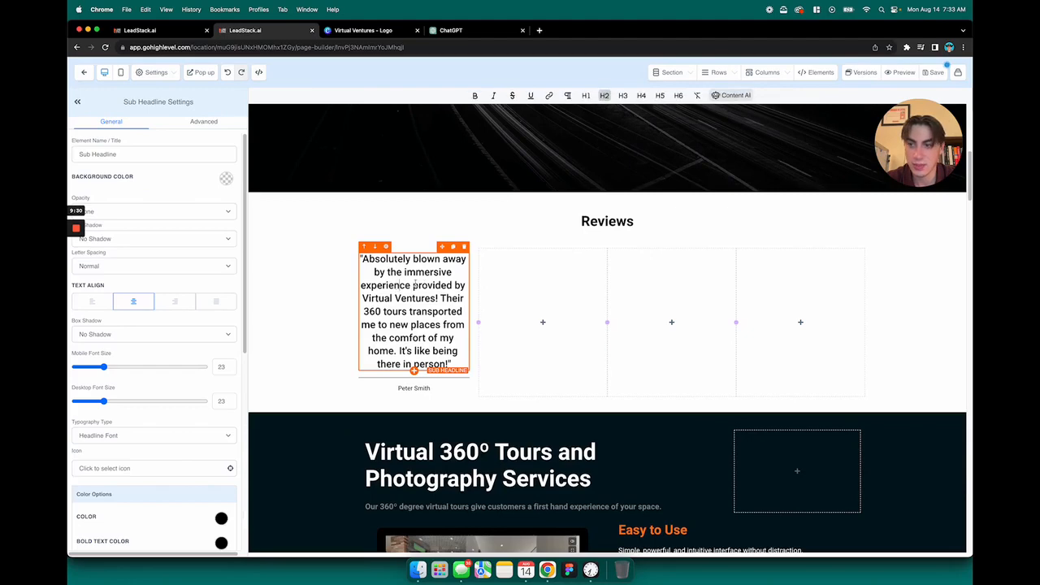
left_click(300, 295)
left_click(395, 298)
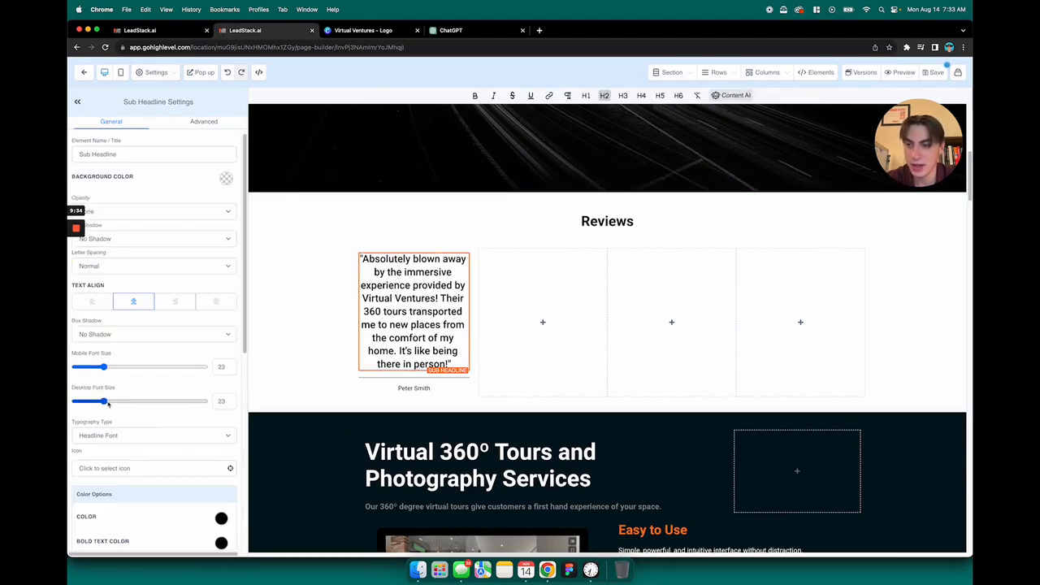
left_click_drag(104, 402, 95, 402)
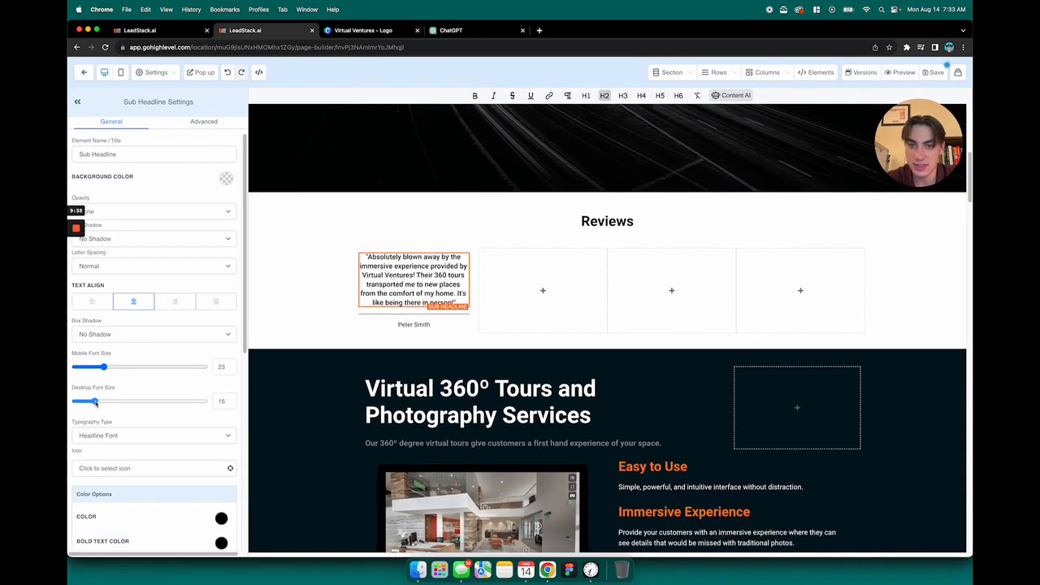
left_click(398, 347)
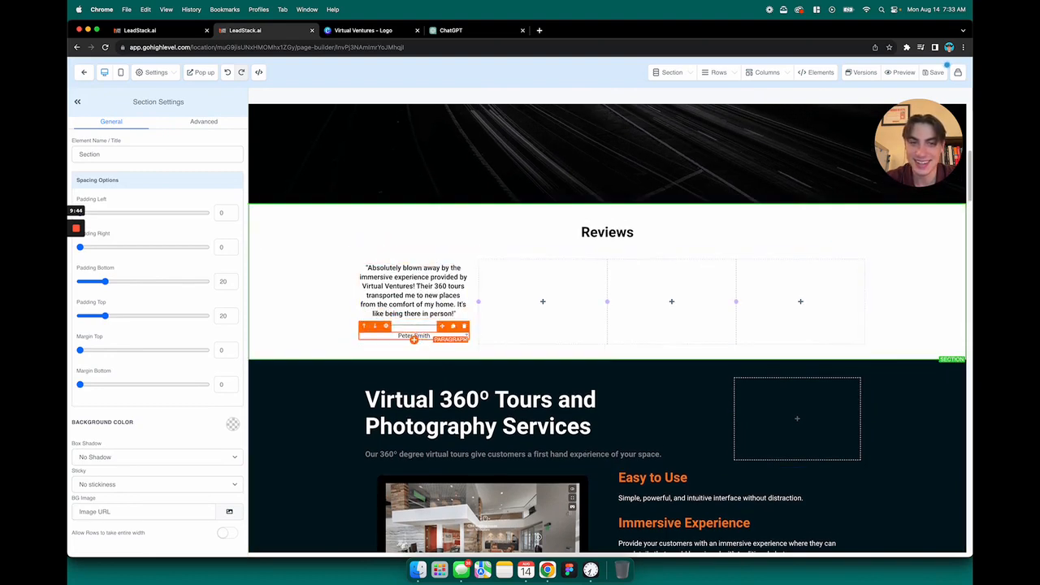
- Duplicate the finished testimonial column and delete the three empty columns from the Reviews row
left_click(473, 321)
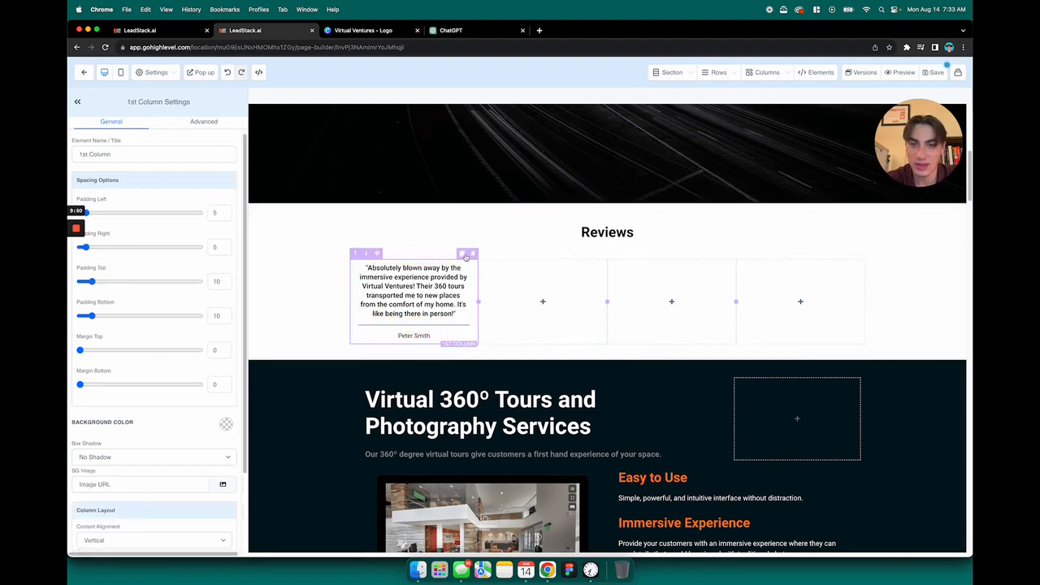
left_click(465, 255)
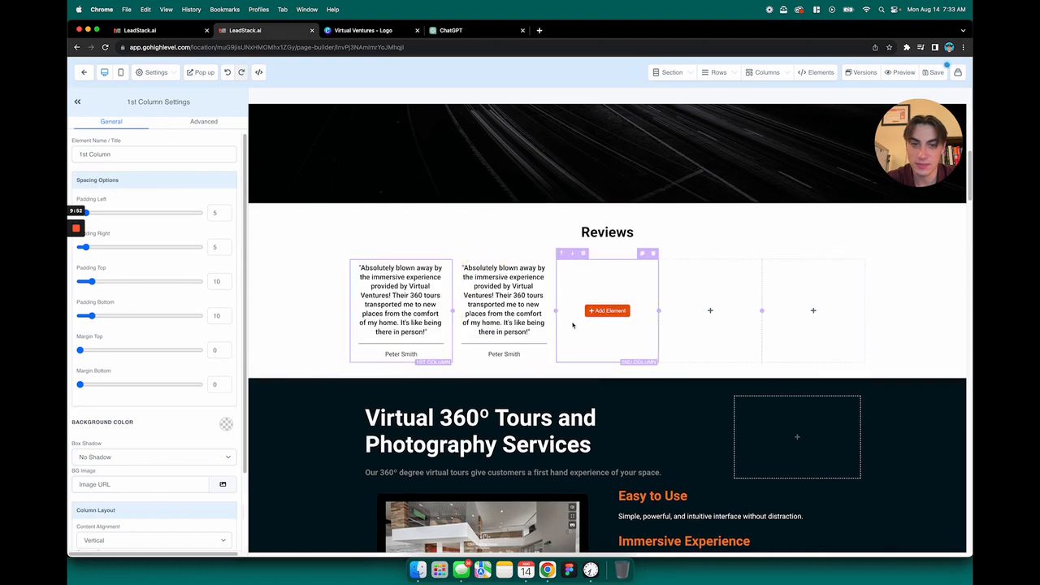
left_click(653, 254)
left_click(731, 254)
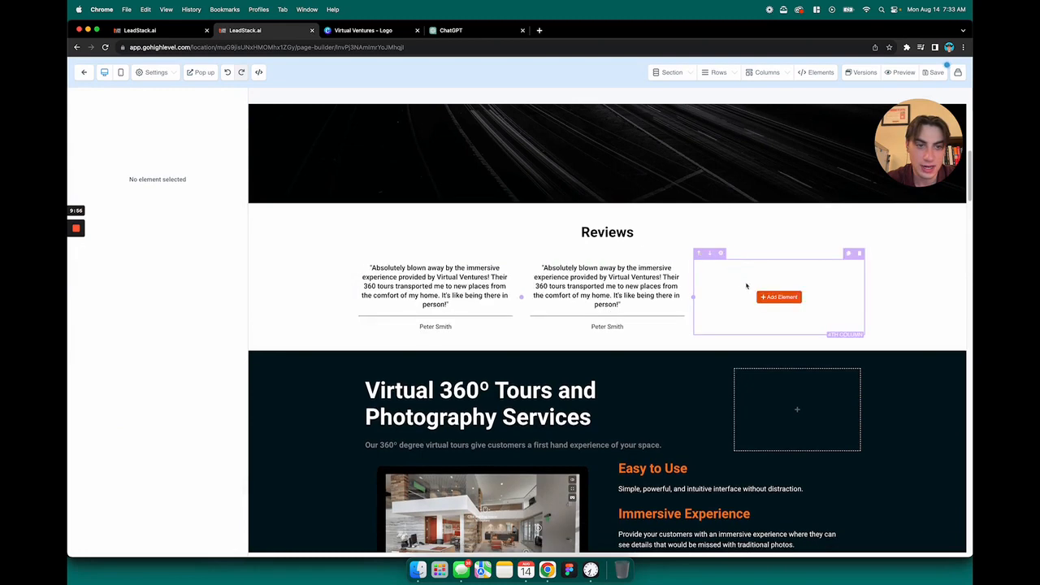
left_click(860, 255)
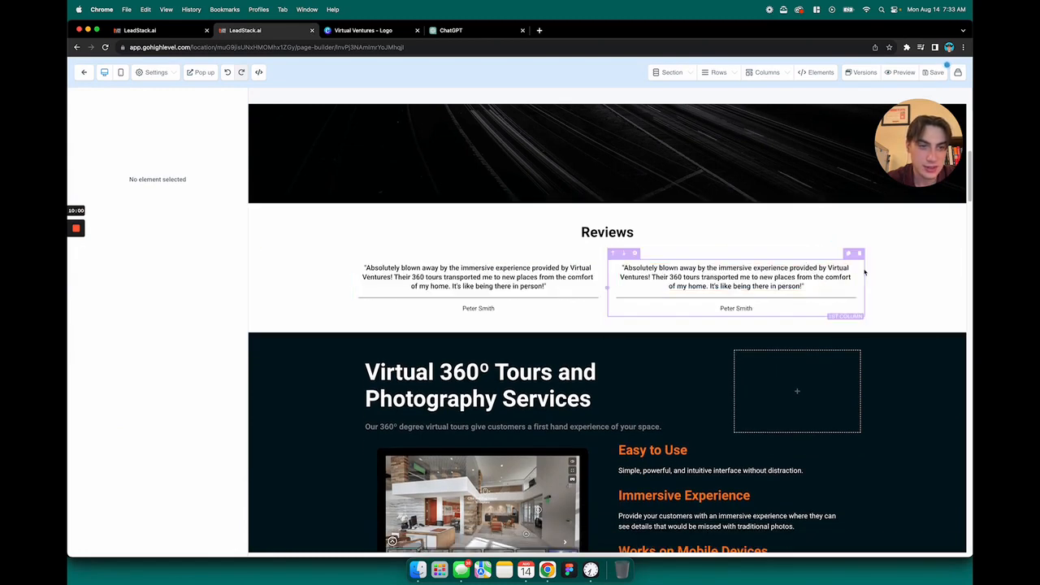
left_click(864, 273)
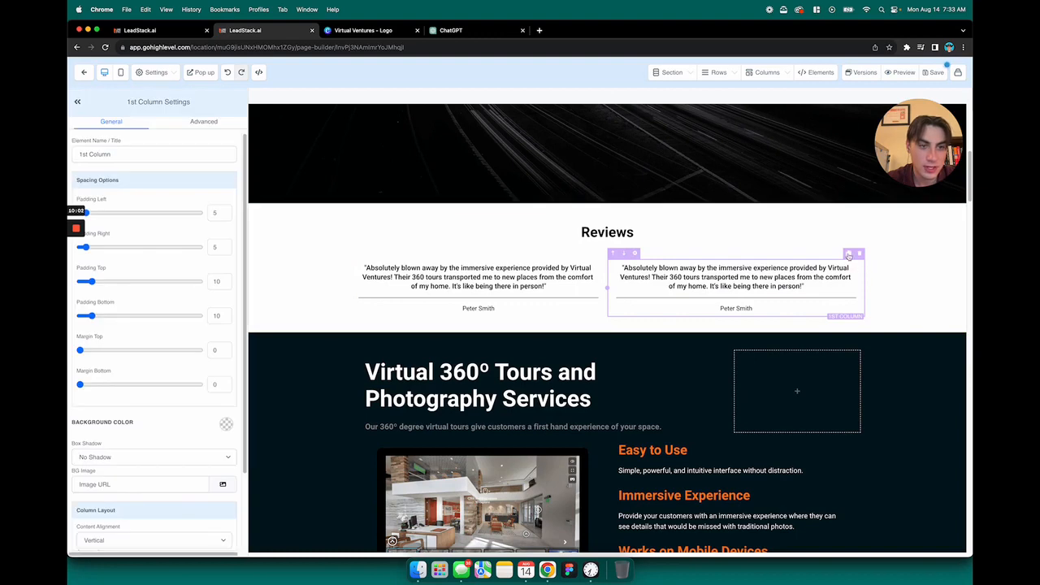
- Duplicate the testimonial column twice more to fill the Reviews row with four columns
left_click(848, 255)
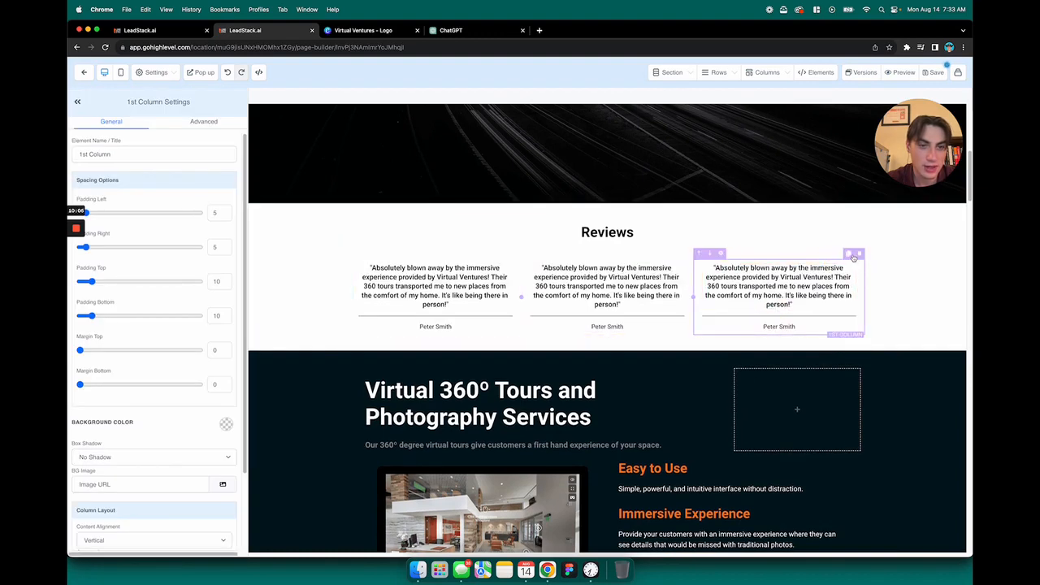
left_click(853, 256)
left_click(908, 340)
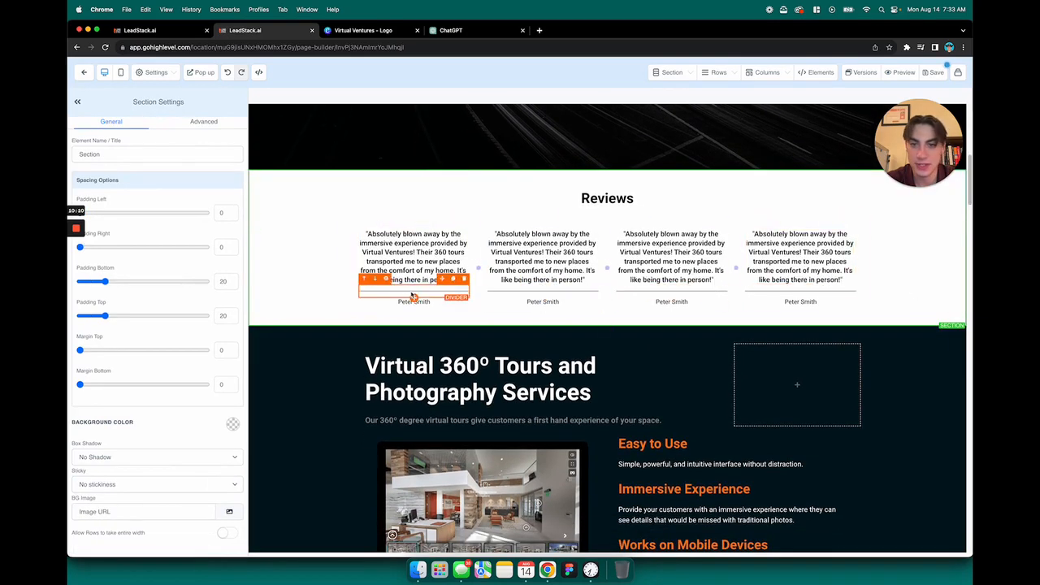
- Delete the divider from the first testimonial column and add top padding to its reviewer name paragraph
left_click(464, 278)
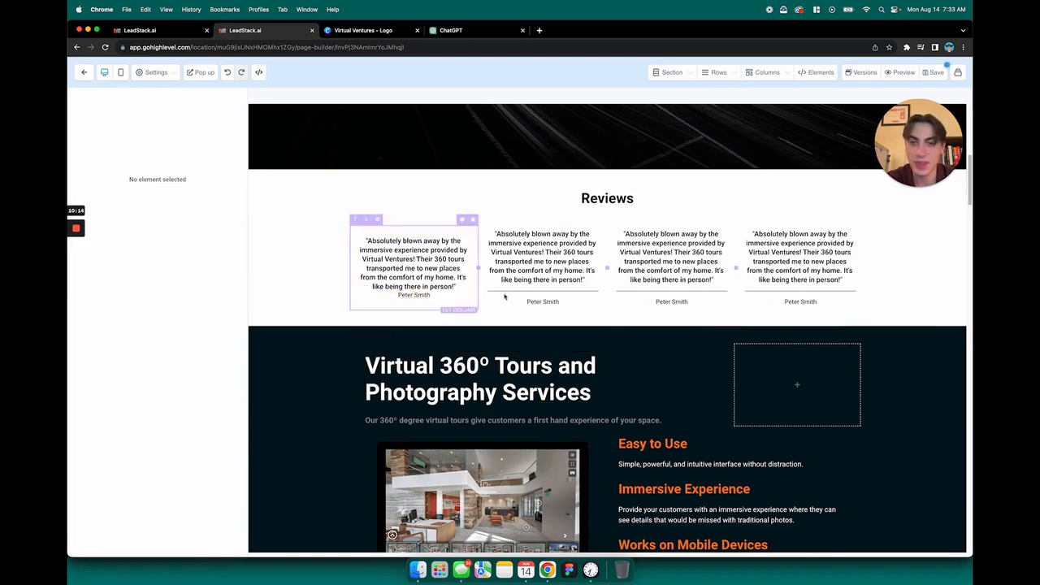
left_click(543, 290)
left_click(427, 297)
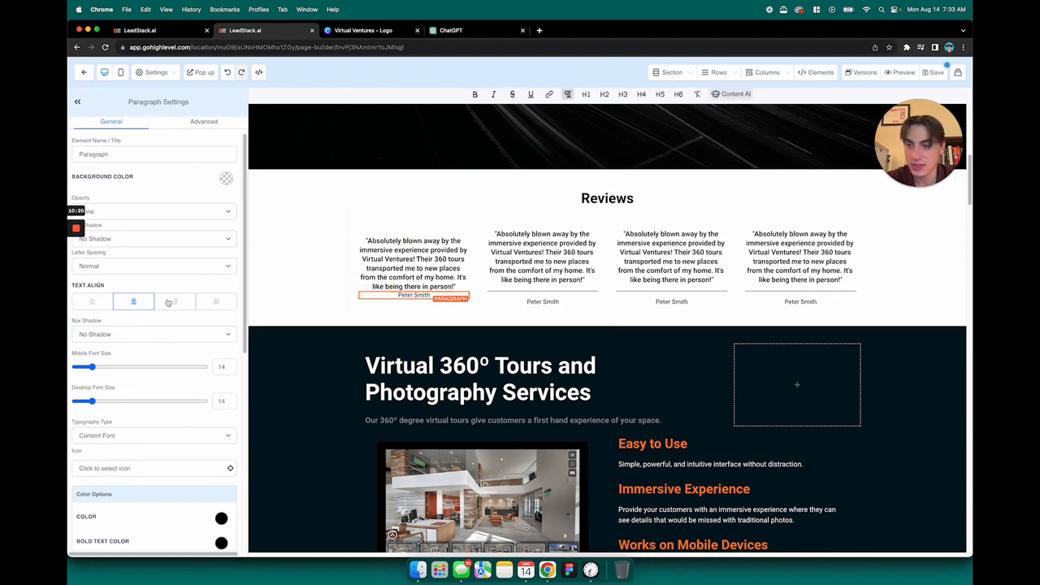
scroll(170, 307, "down", 3)
scroll(170, 307, "down", 5)
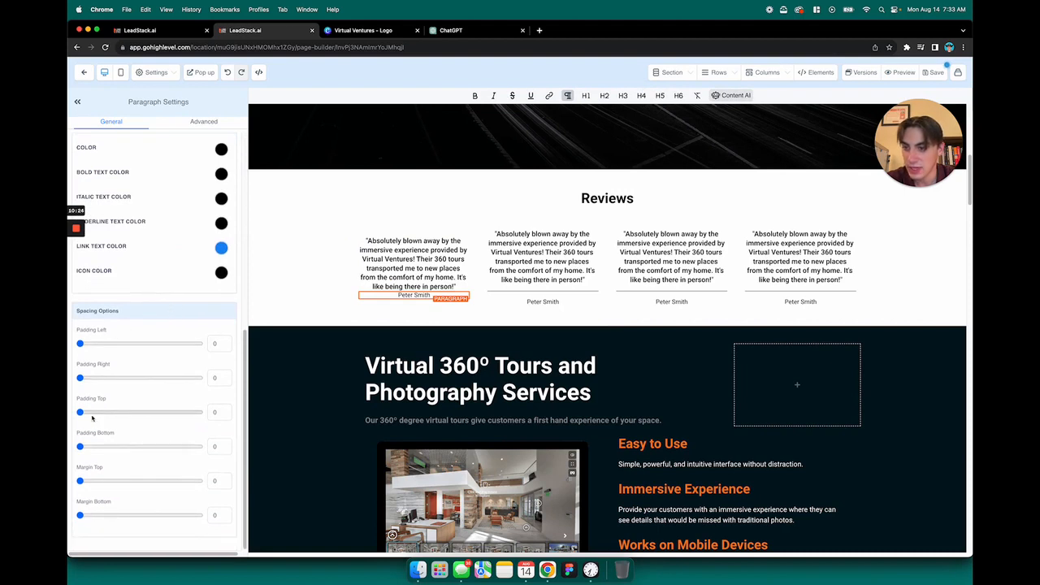
left_click_drag(80, 414, 101, 414)
left_click(596, 366)
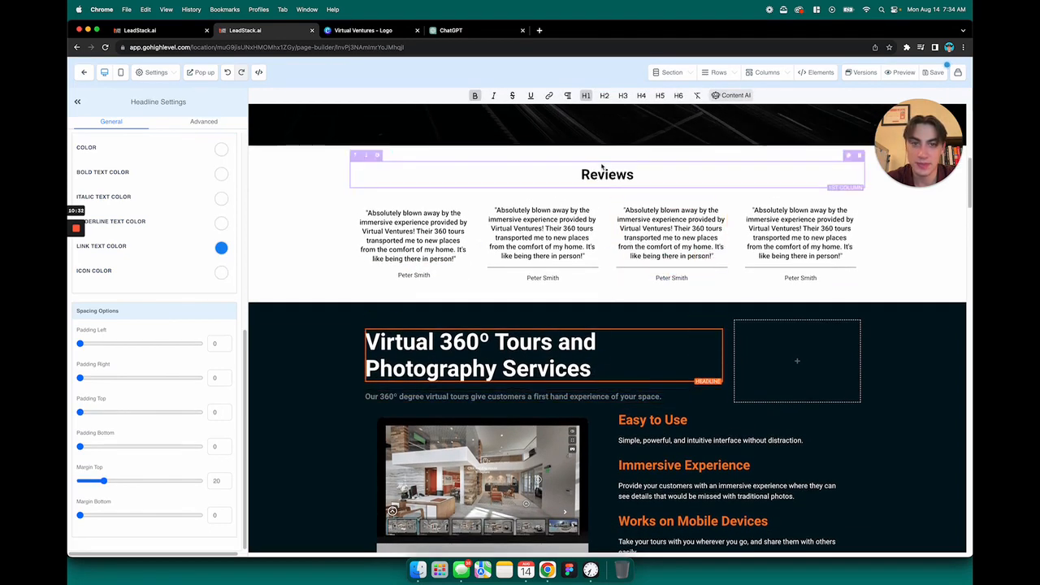
- Delete the second, third and fourth testimonial columns, keeping only the first one without a divider
scroll(667, 235, "down", 1)
left_click(574, 258)
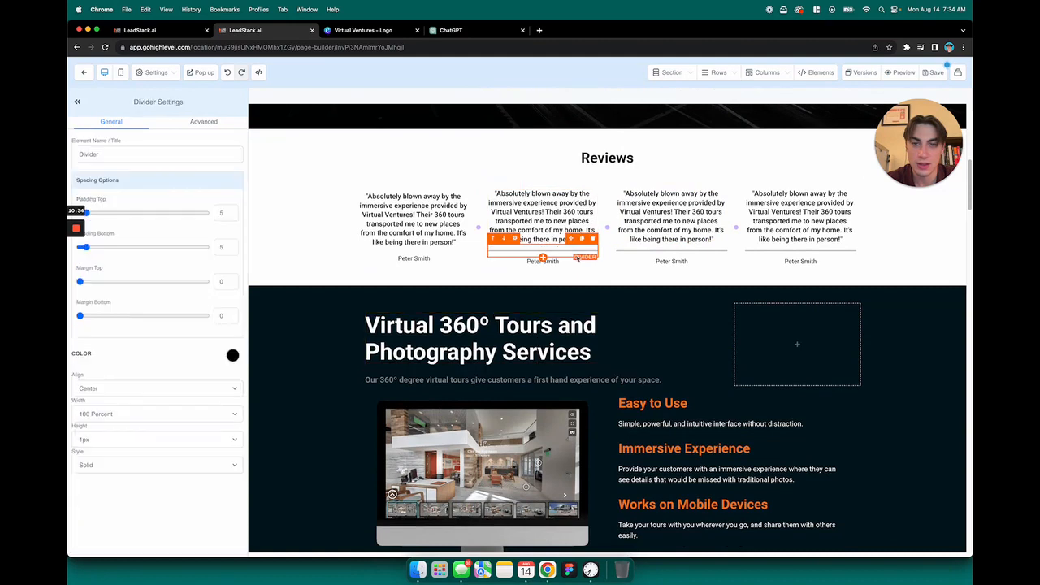
left_click(593, 240)
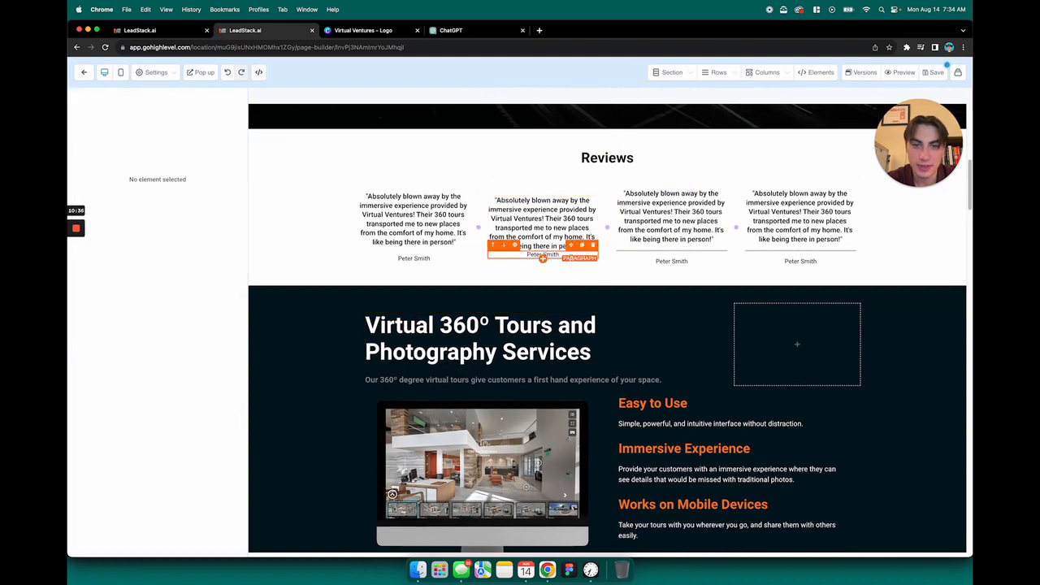
left_click(594, 247)
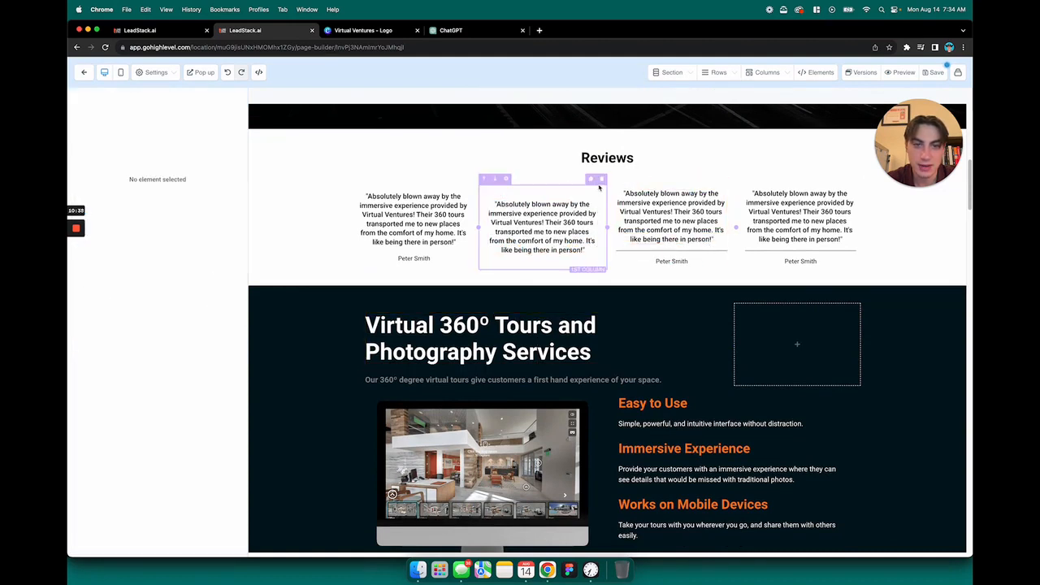
left_click(602, 178)
left_click(687, 177)
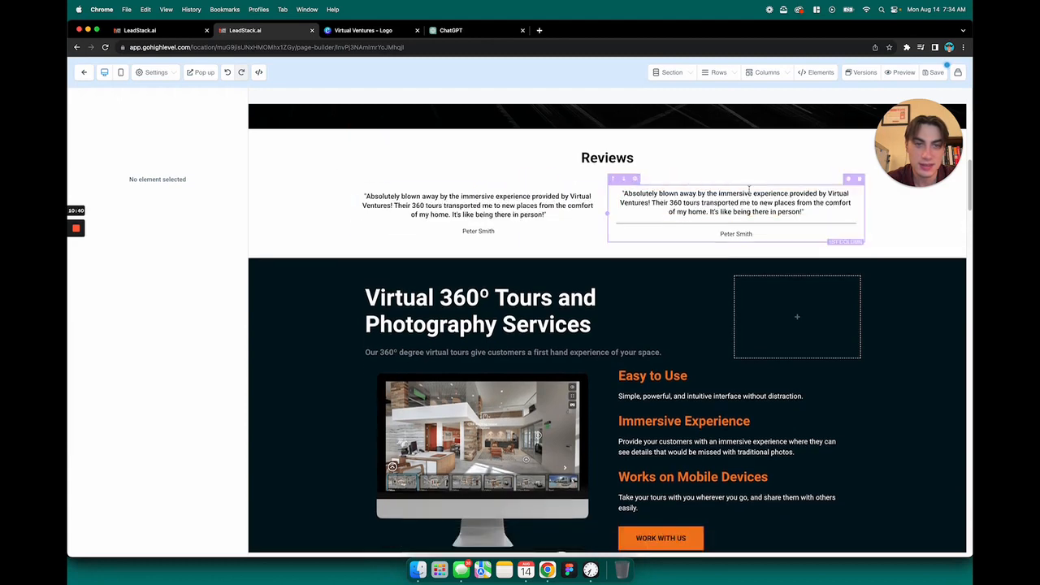
left_click(849, 179)
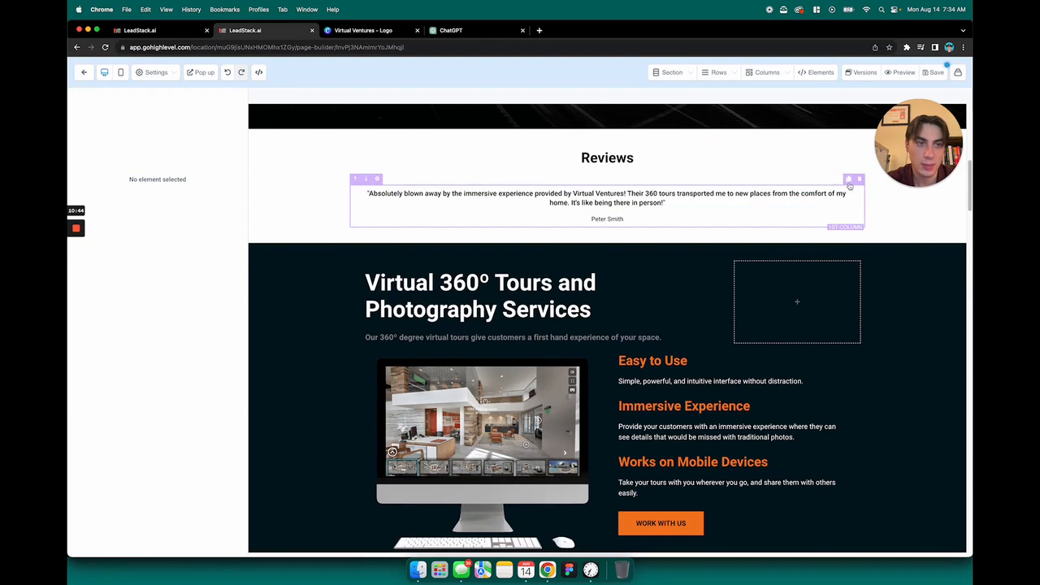
- Duplicate the remaining divider-free testimonial column three times to make a row of four
left_click(849, 180)
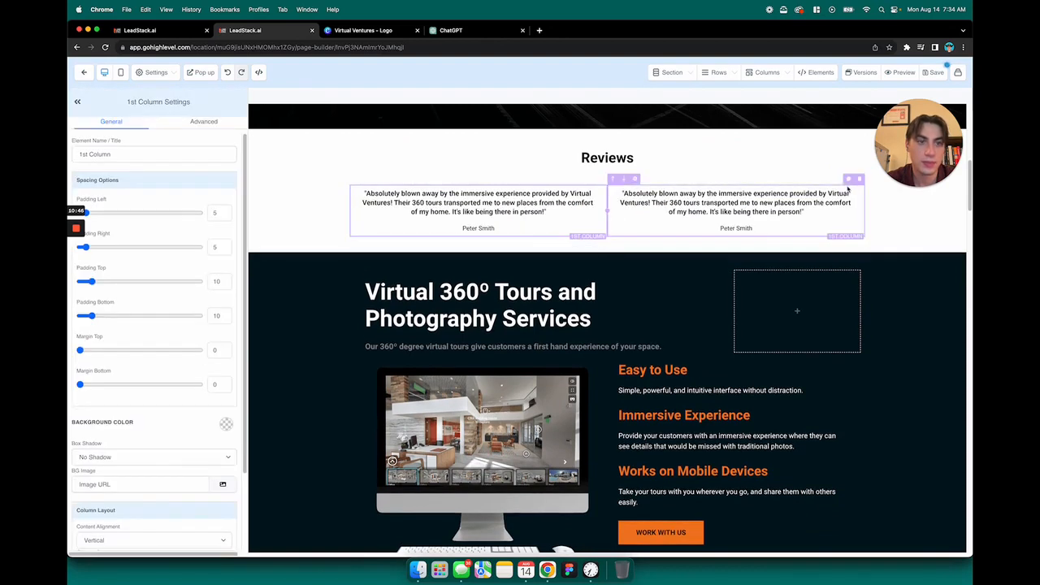
left_click(849, 180)
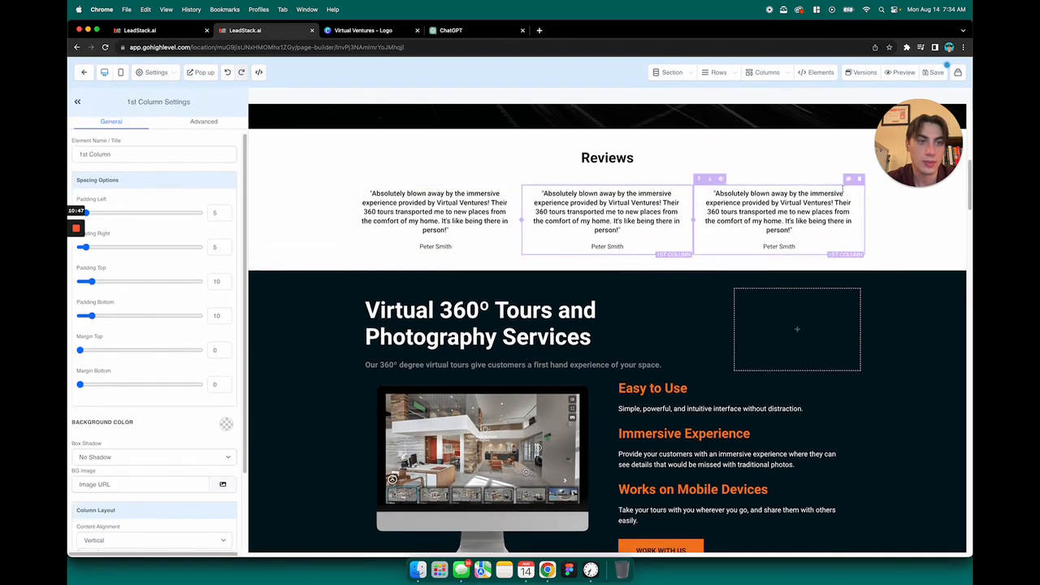
left_click(847, 182)
left_click(733, 311)
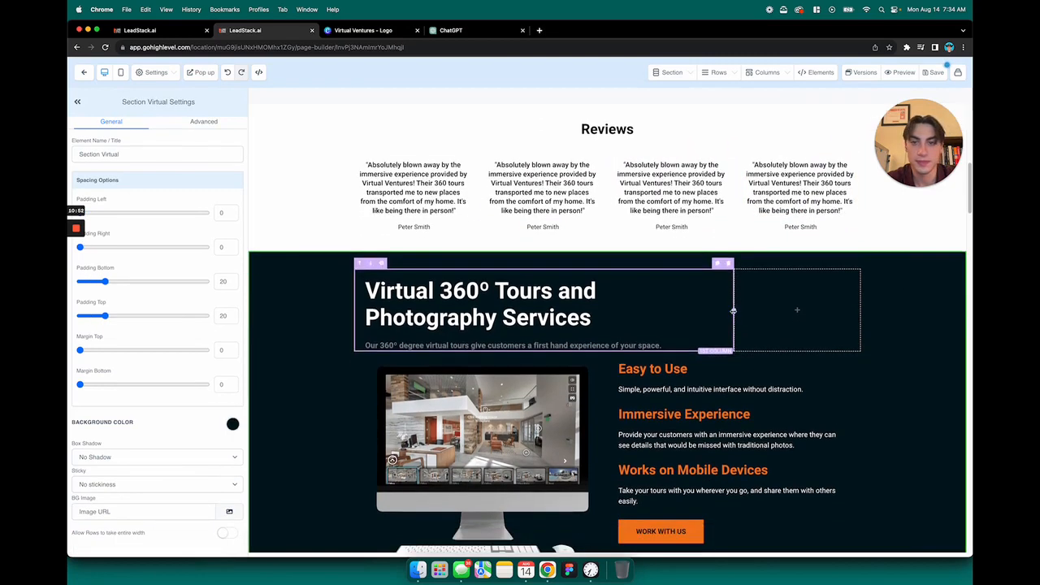
- Set the Reviews section's background color to the dark navy swatch that matches the Virtual 360º Tours section below
scroll(772, 309, "up", 2)
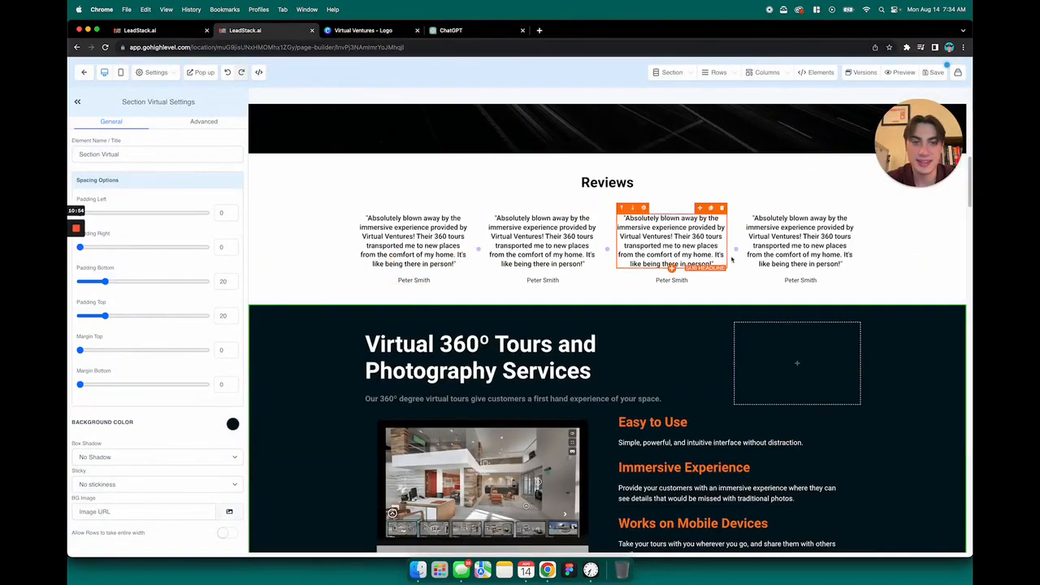
scroll(557, 236, "down", 2)
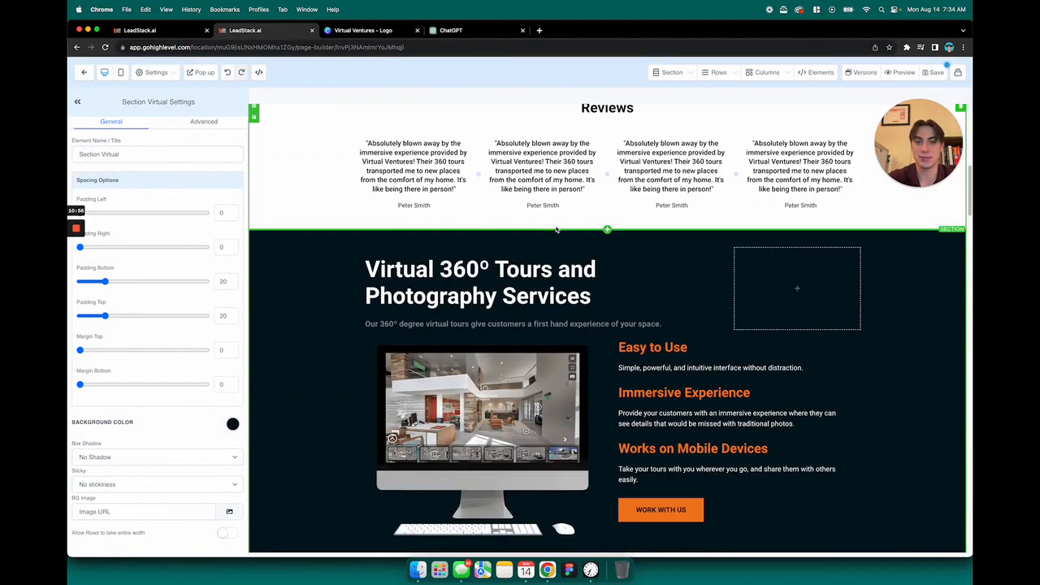
scroll(521, 219, "up", 3)
left_click(280, 232)
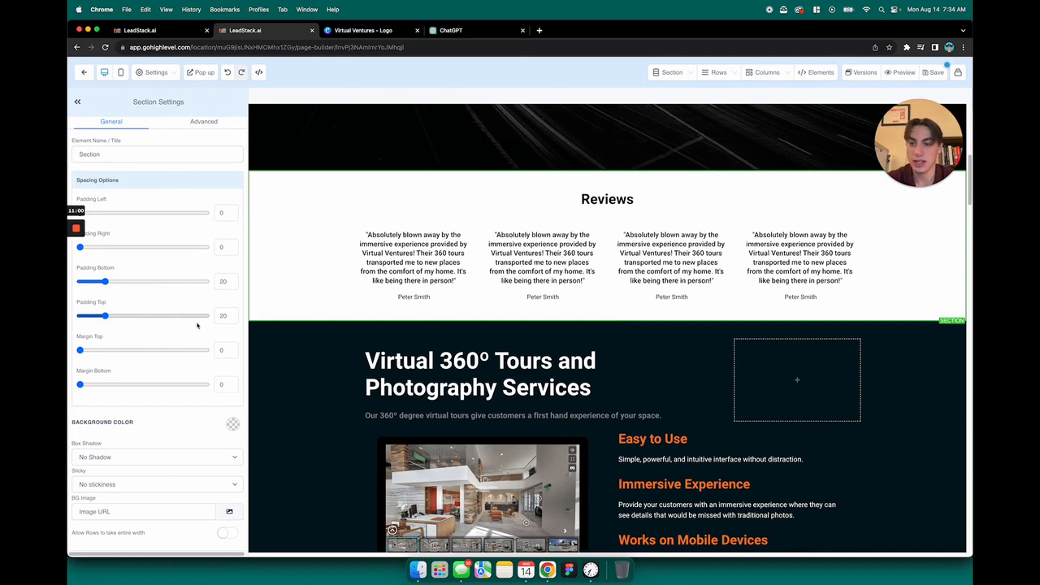
left_click(232, 424)
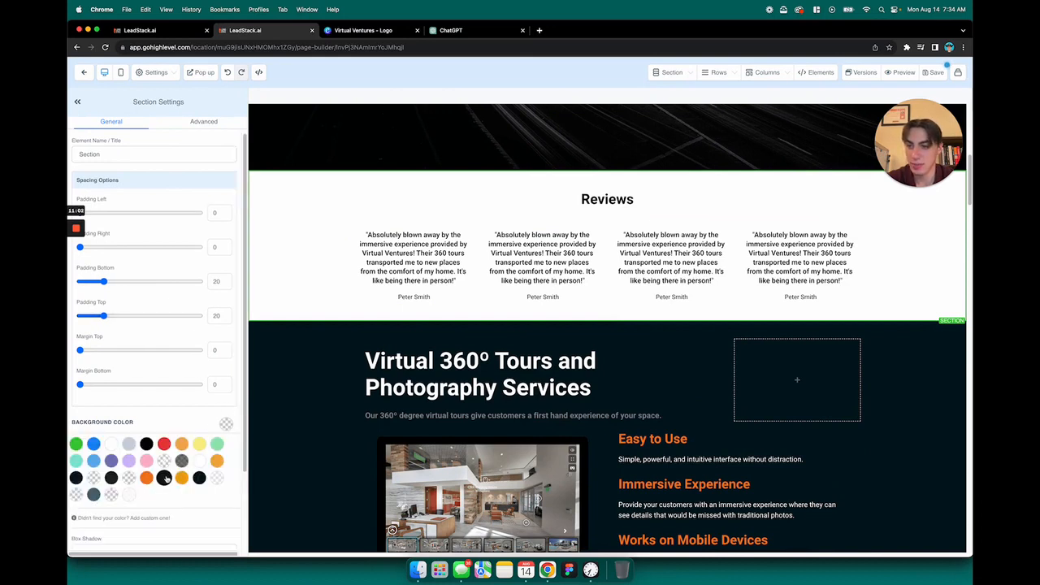
left_click(199, 478)
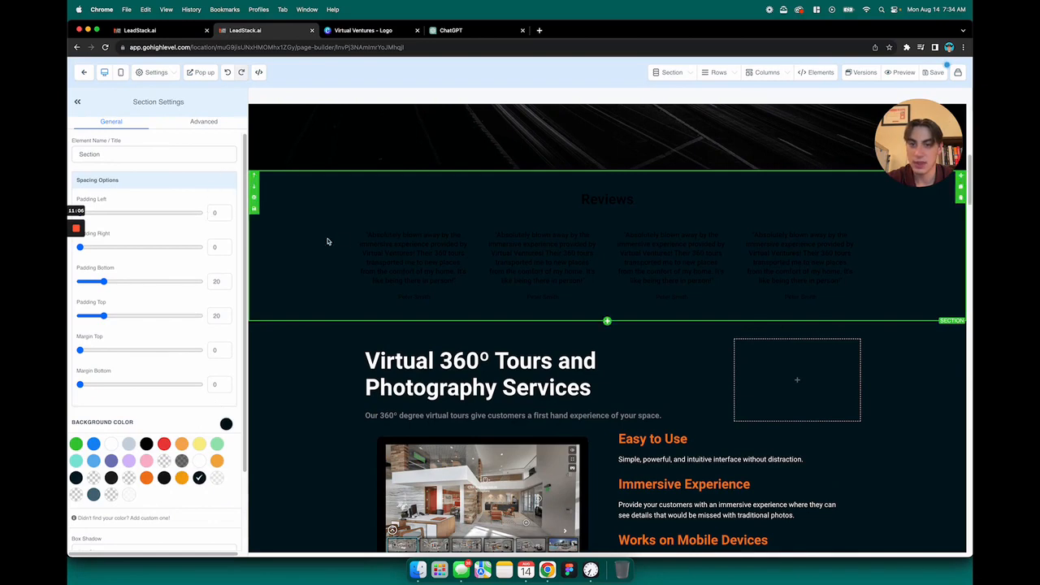
left_click(315, 380)
left_click(312, 155)
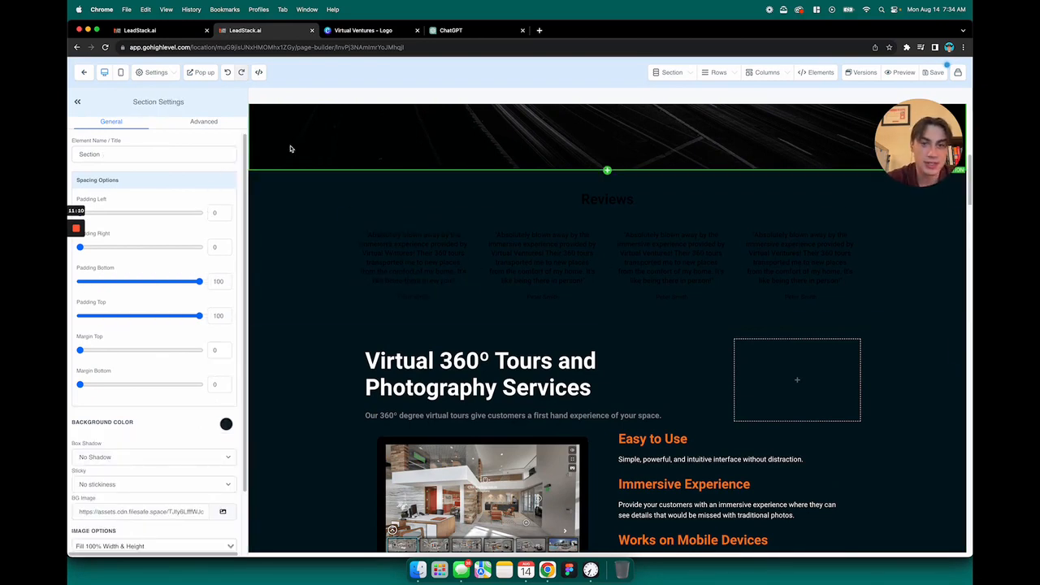
- Set the text color of all four testimonial quote sub-headlines to white
left_click(390, 256)
scroll(194, 364, "down", 6)
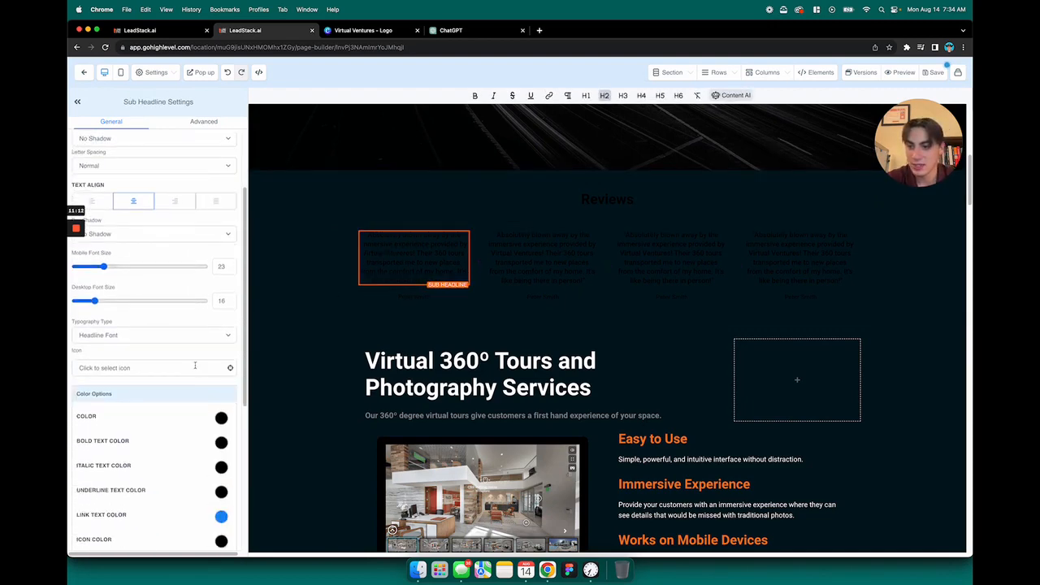
left_click(221, 310)
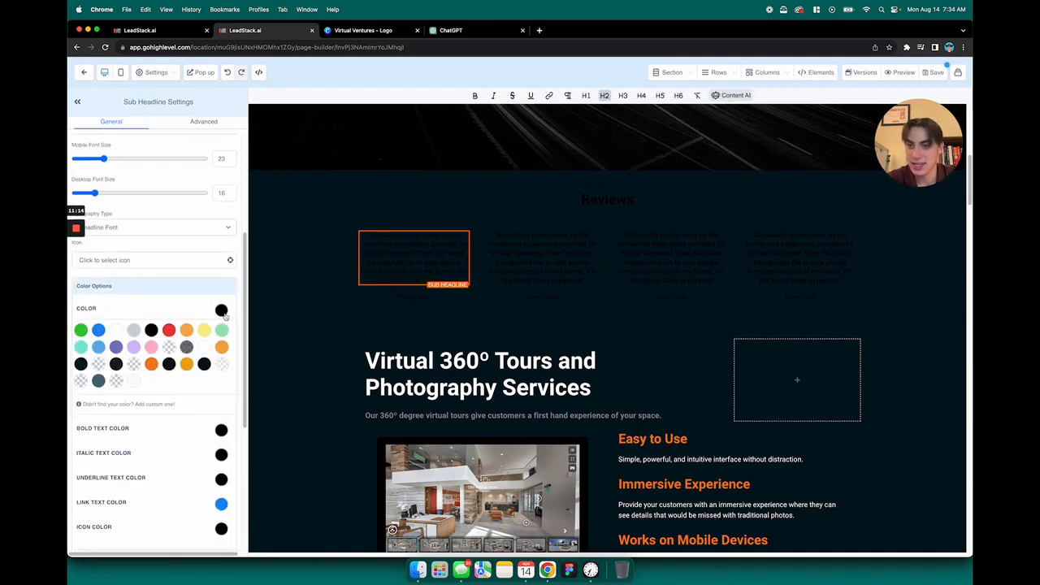
left_click(116, 330)
left_click(543, 256)
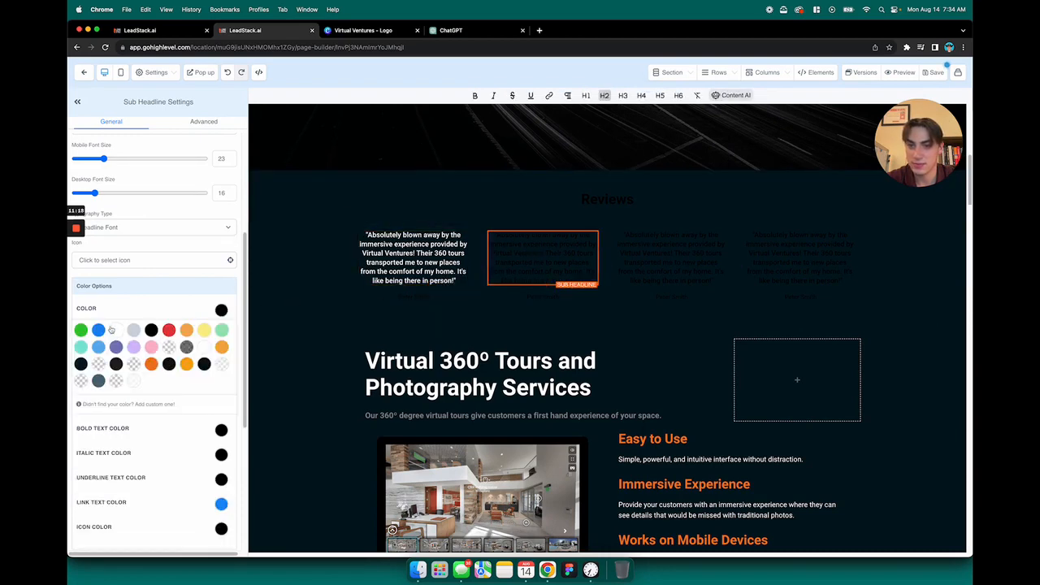
left_click(117, 330)
left_click(651, 275)
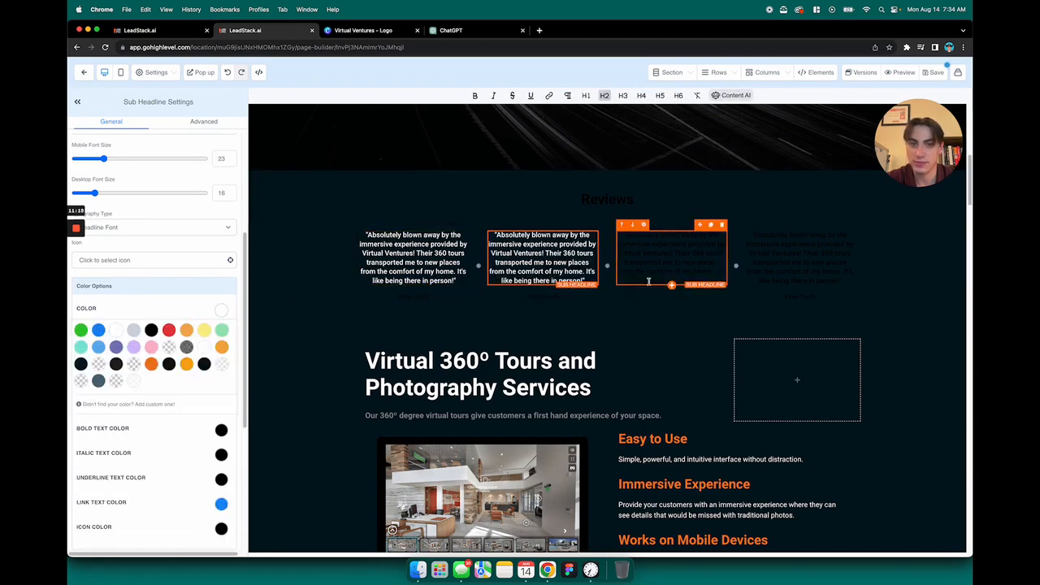
left_click(116, 330)
left_click(796, 268)
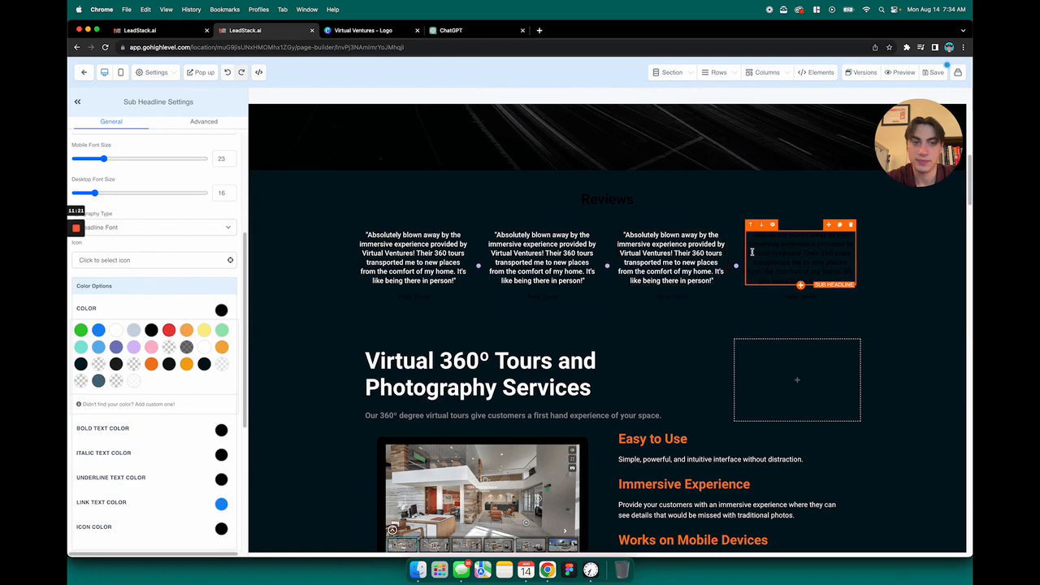
left_click(116, 330)
- Set the text color of the reviewer name paragraphs in all four columns to white
left_click(414, 294)
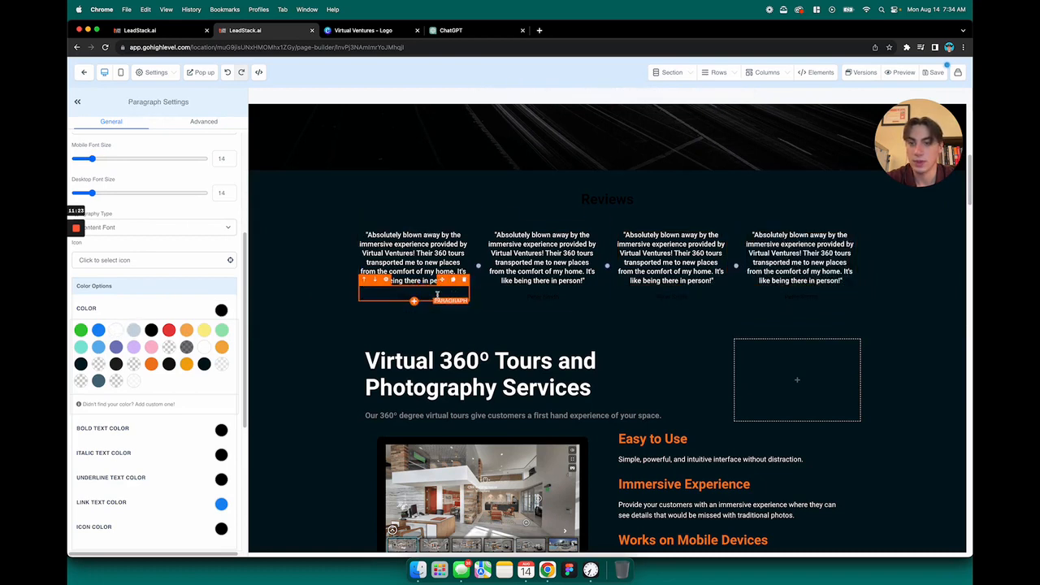
left_click(117, 330)
left_click(543, 295)
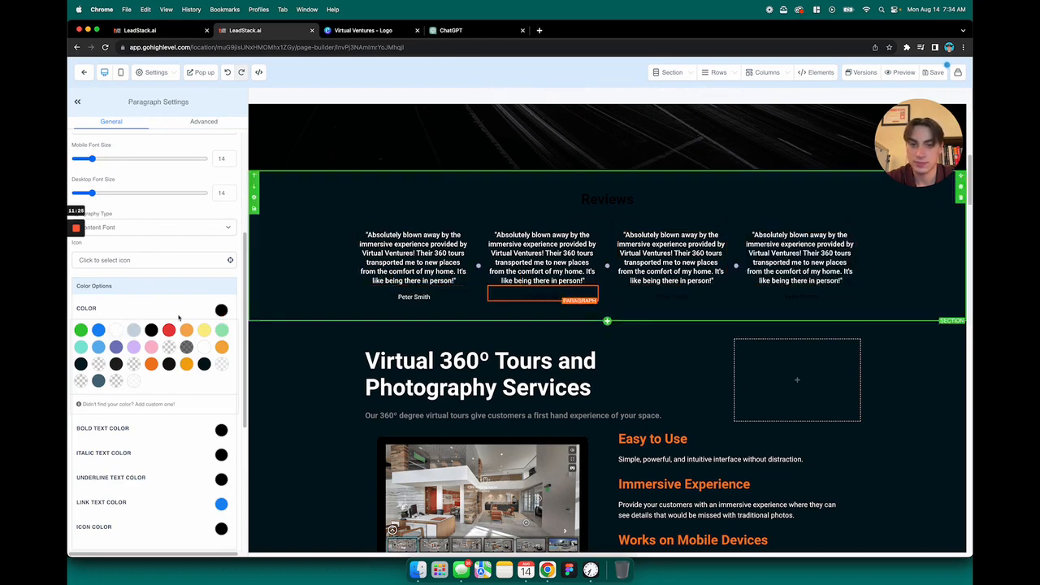
left_click(116, 330)
left_click(672, 295)
left_click(116, 330)
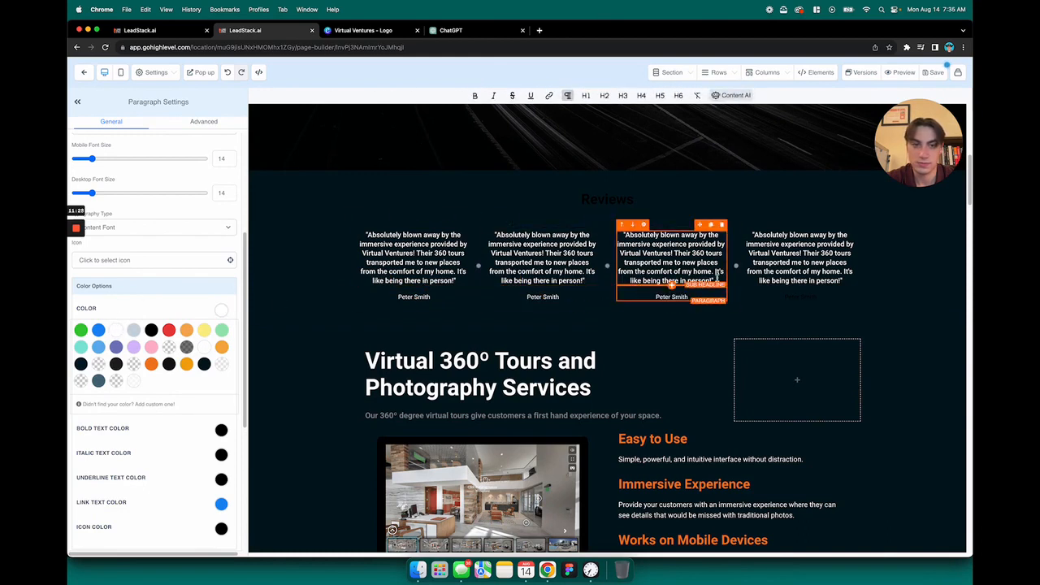
left_click(801, 296)
left_click(116, 330)
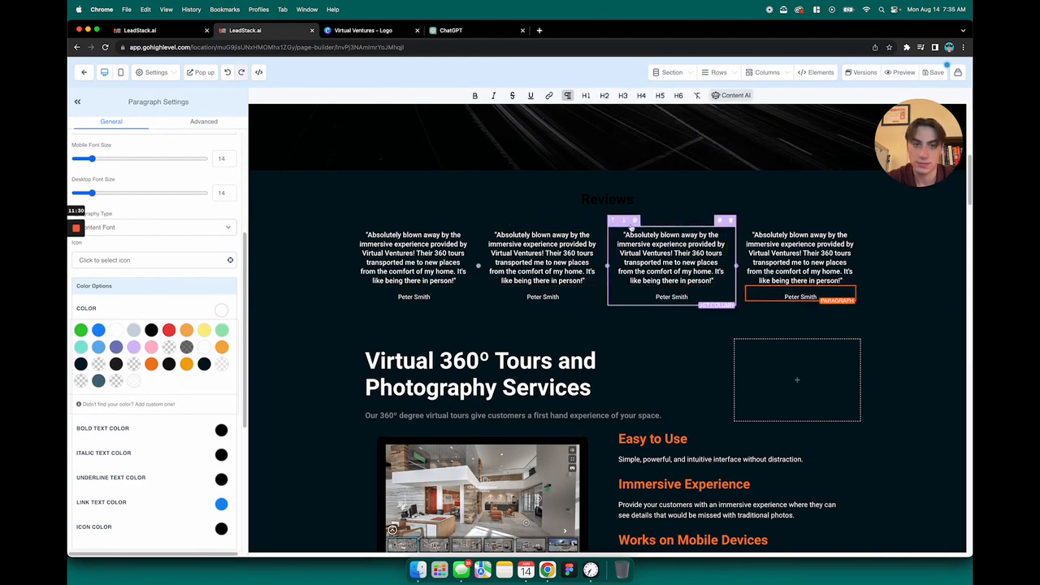
- Set both the color and the bold text color of the Reviews headline to white
left_click(609, 203)
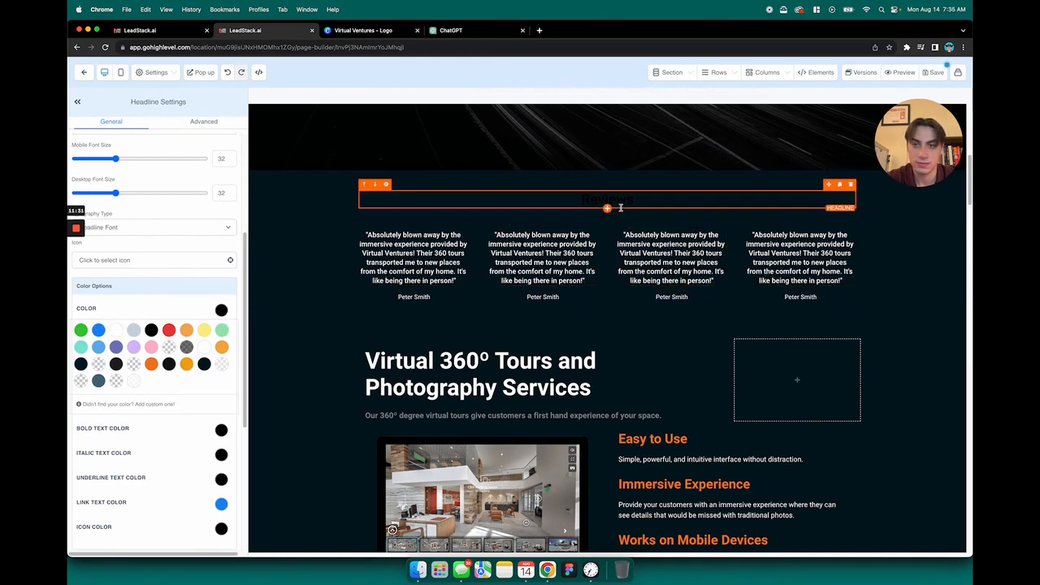
left_click(223, 311)
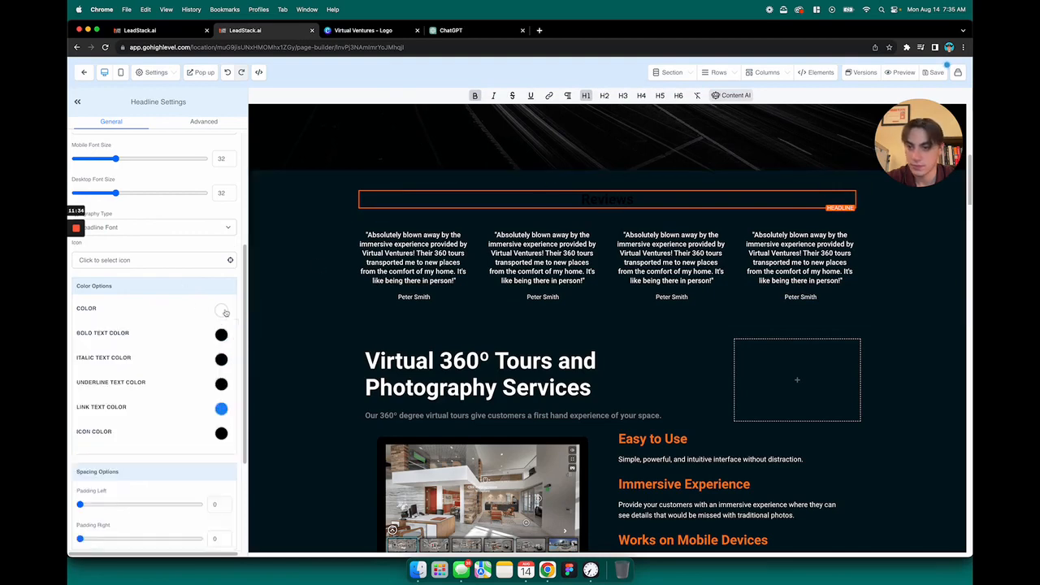
left_click(221, 335)
left_click(117, 354)
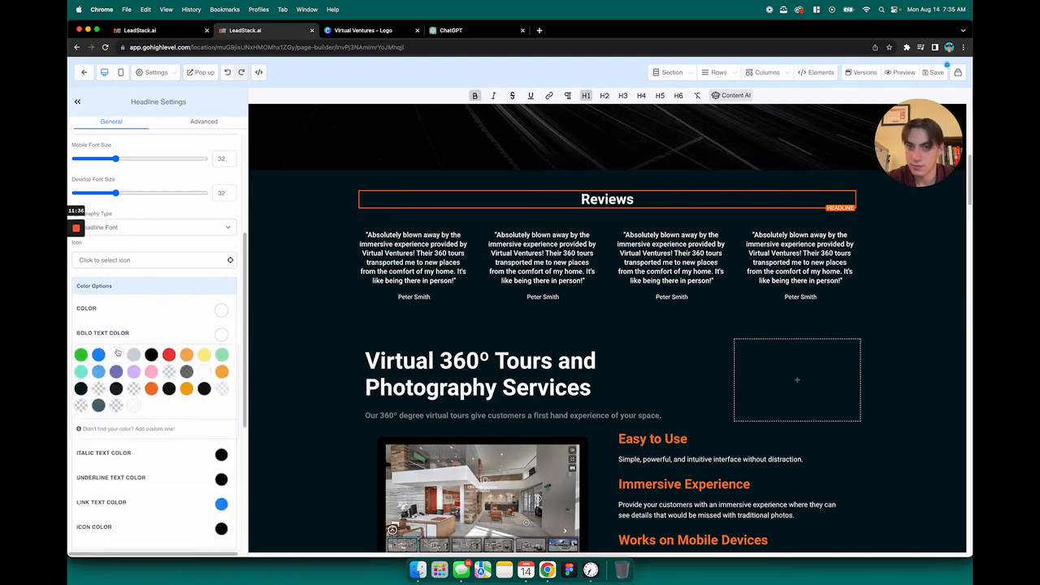
left_click(220, 334)
left_click(355, 306)
left_click(328, 304)
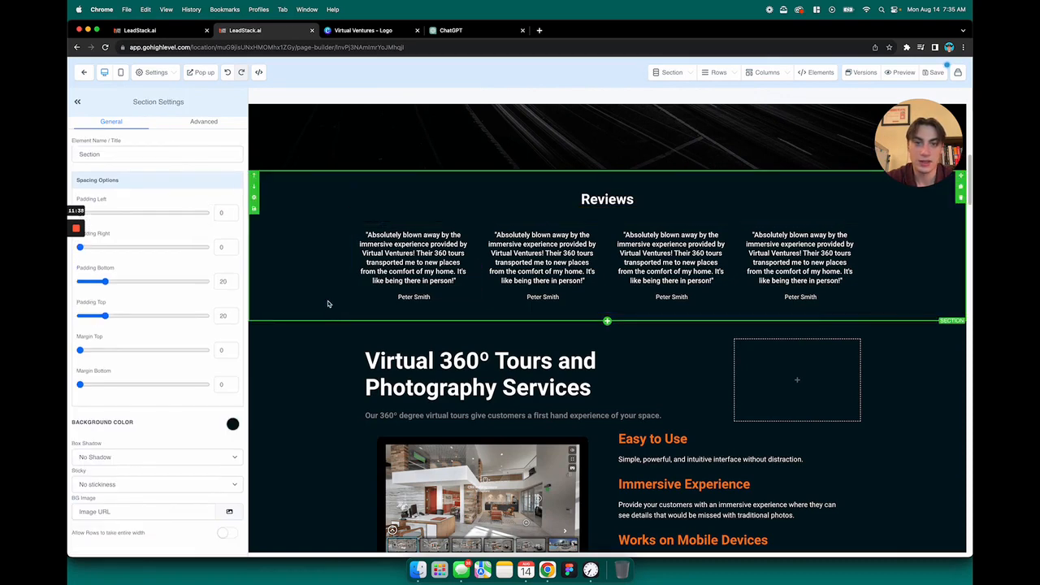
left_click(314, 337)
scroll(314, 337, "down", 1)
scroll(866, 336, "up", 4)
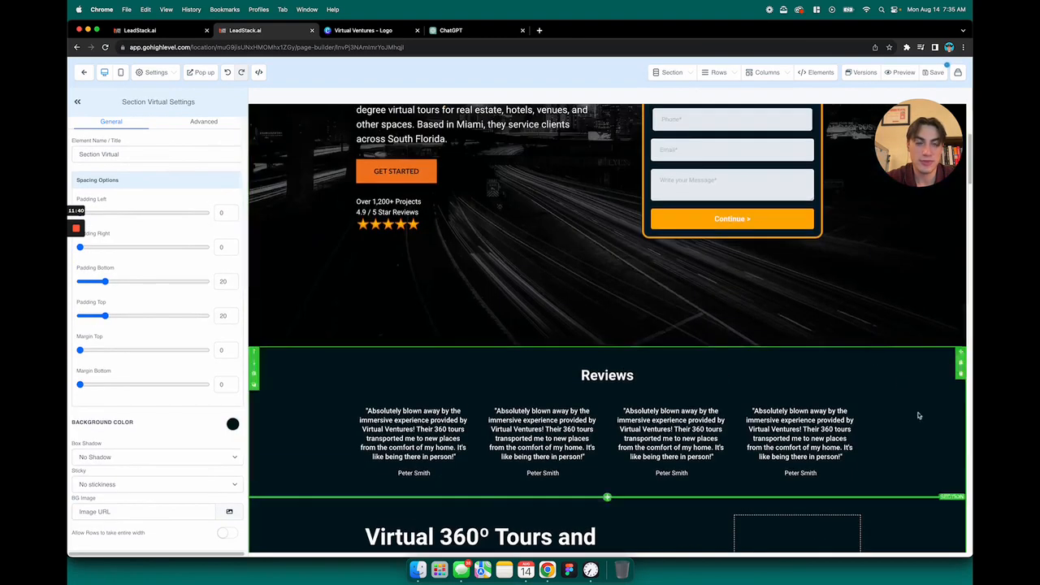
scroll(894, 374, "down", 1)
scroll(815, 307, "down", 2)
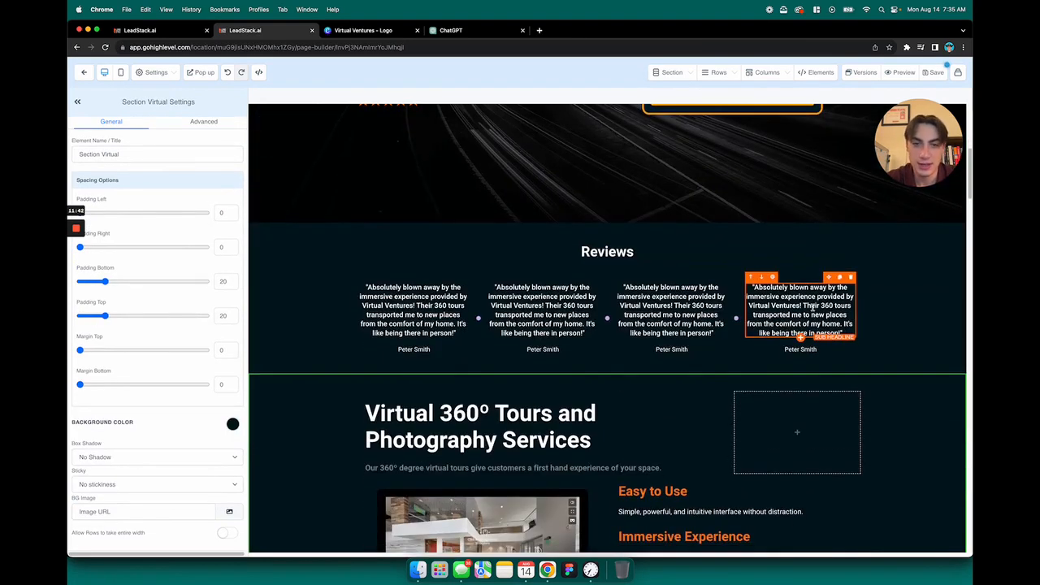
- Examine the page layout from the Reviews section through the Virtual 360º Tours, About CloudPano and National Network sections to Enterprise Level Integrations
scroll(813, 308, "down", 4)
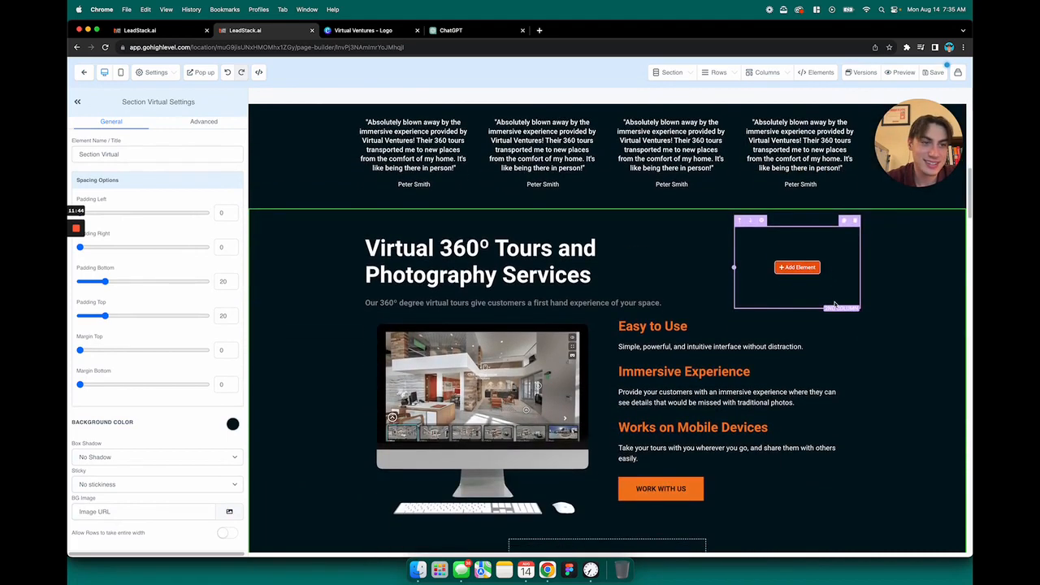
scroll(843, 302, "up", 4)
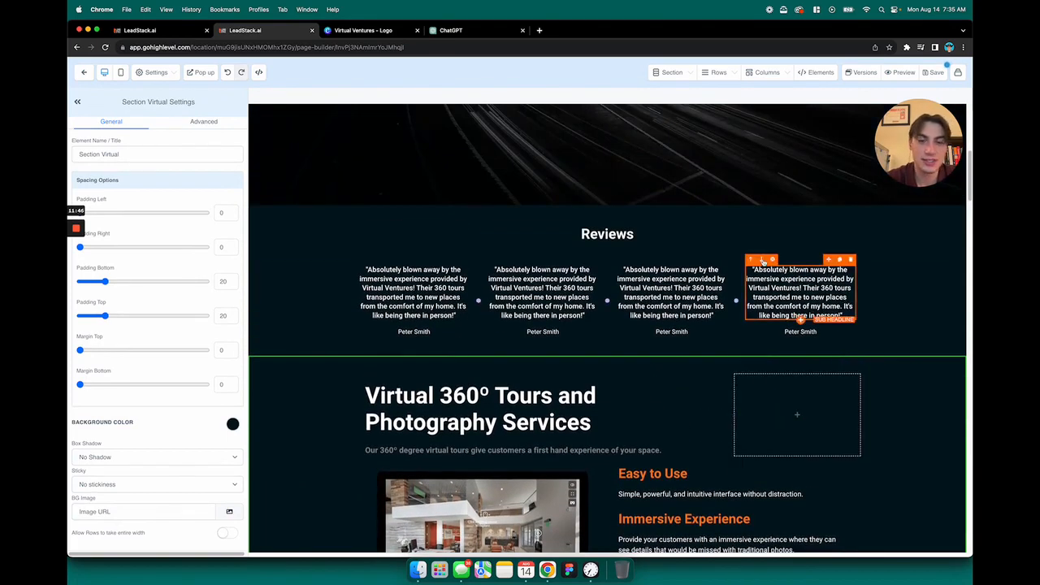
scroll(762, 260, "down", 10)
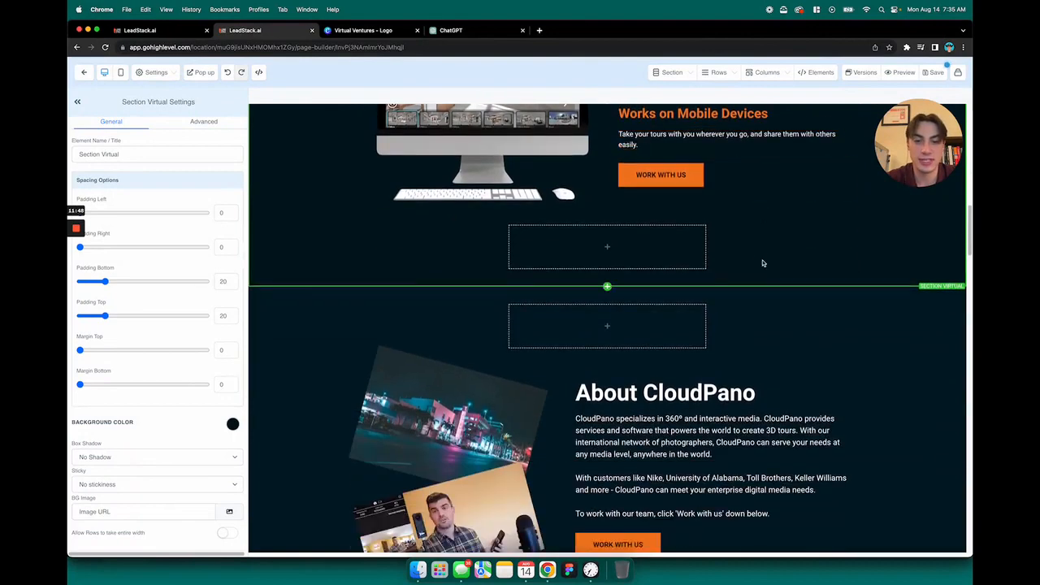
scroll(763, 263, "down", 1)
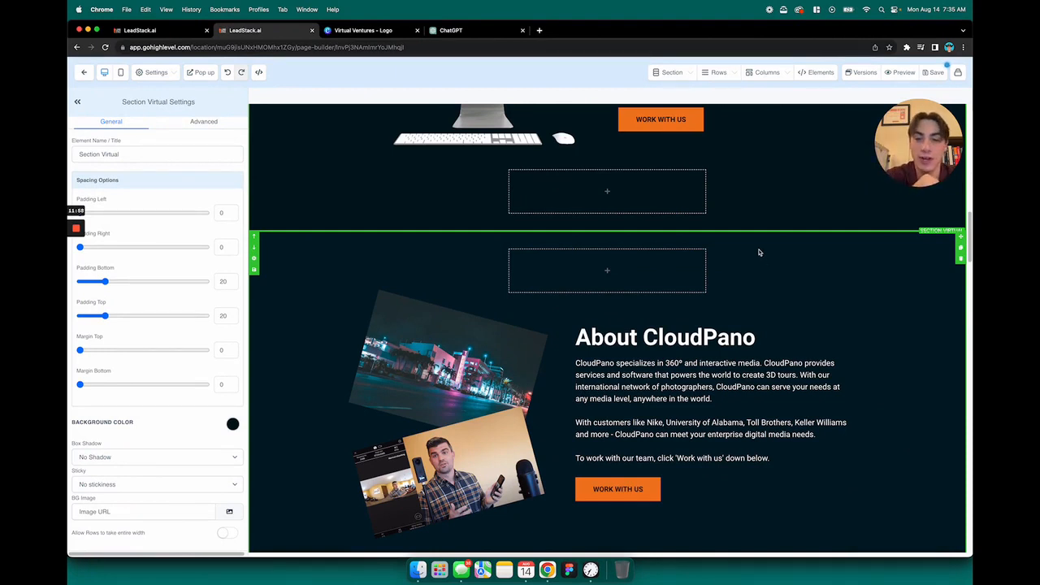
scroll(760, 252, "down", 1)
scroll(760, 256, "down", 5)
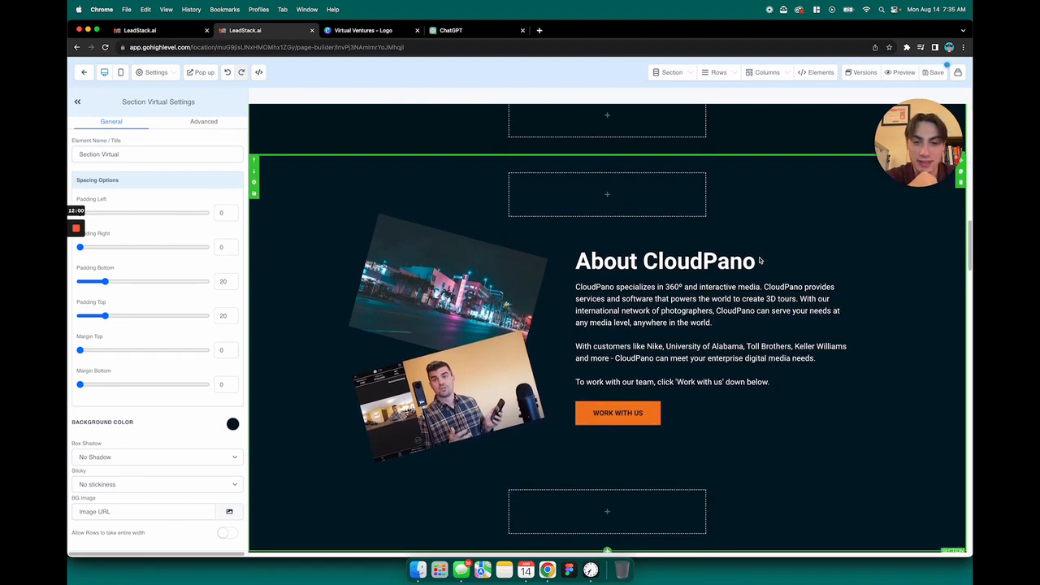
scroll(756, 258, "down", 6)
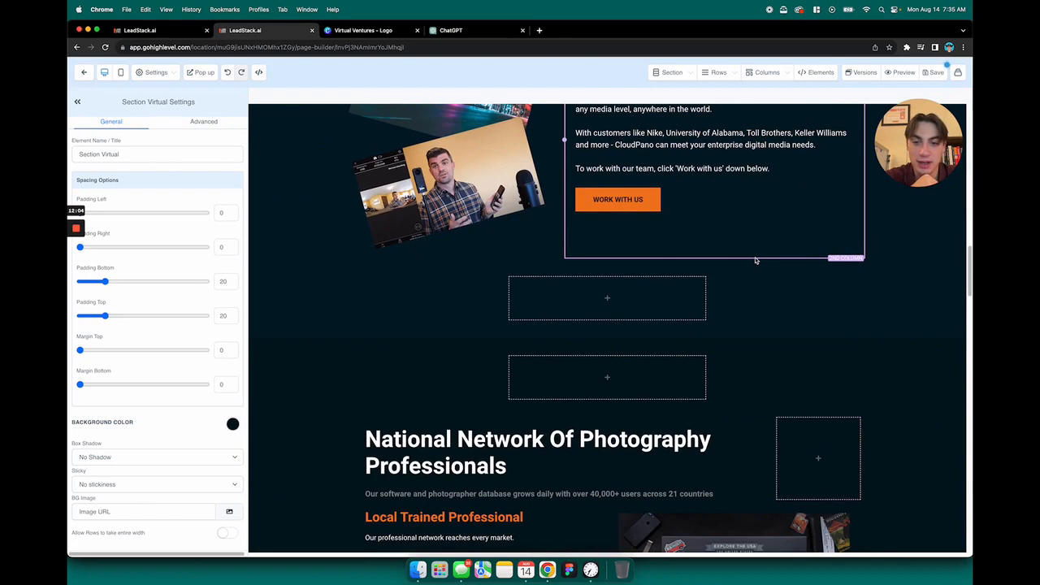
scroll(756, 260, "down", 17)
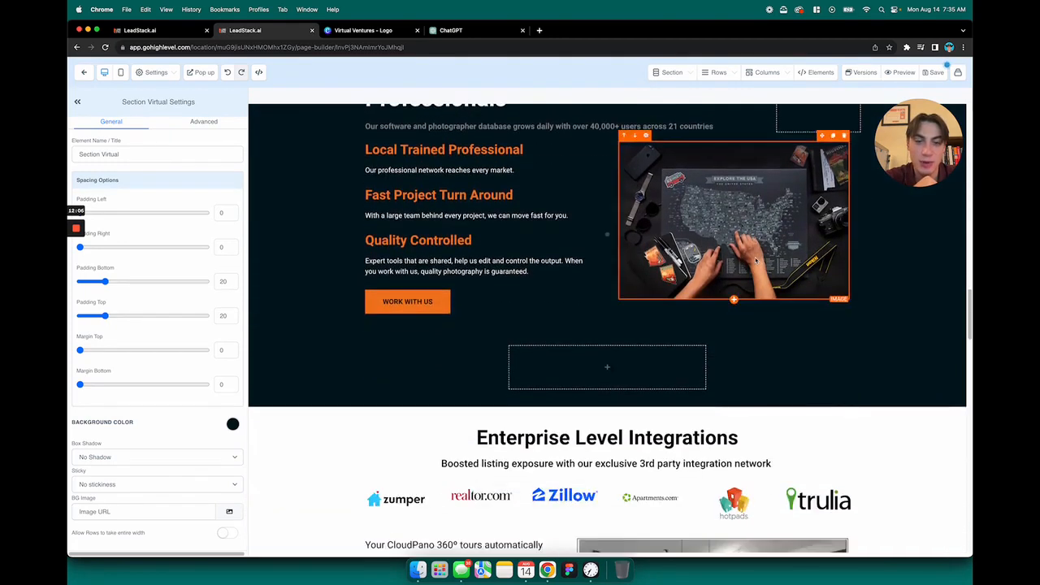